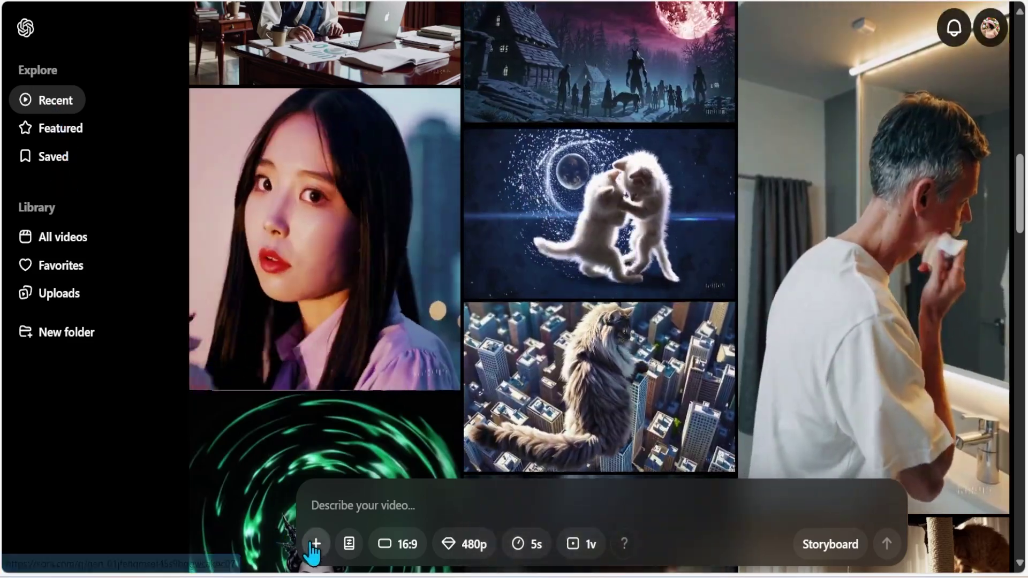
Review the composer's media, preset and format options, keeping 16:9, 480p, 5 seconds, one video.
click(314, 544)
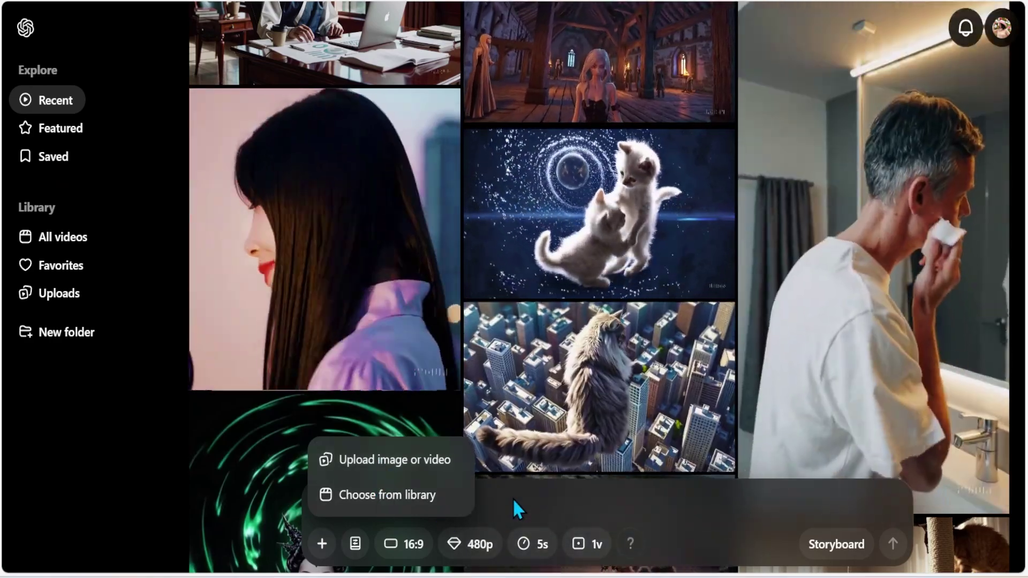
click(513, 496)
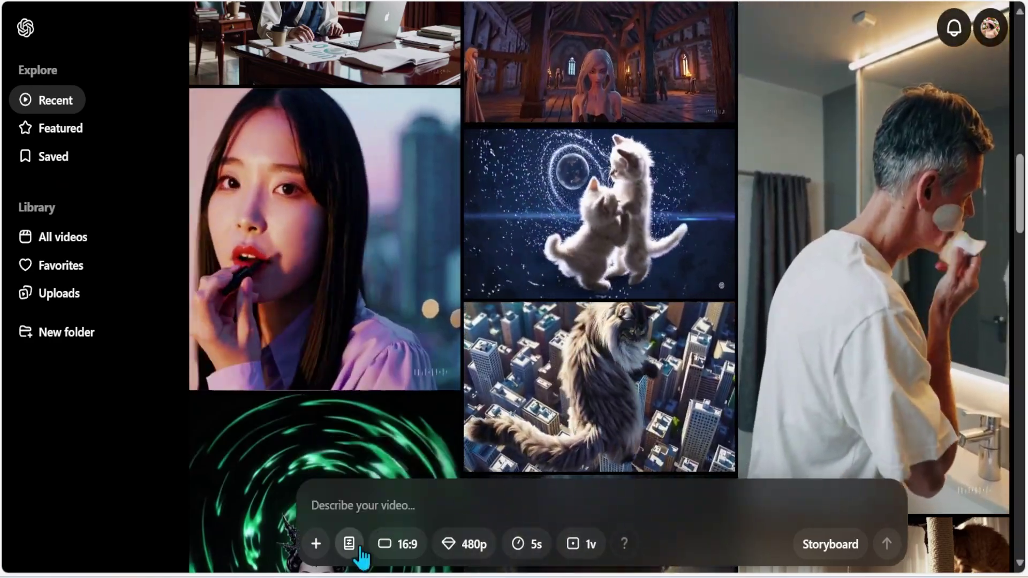
click(349, 545)
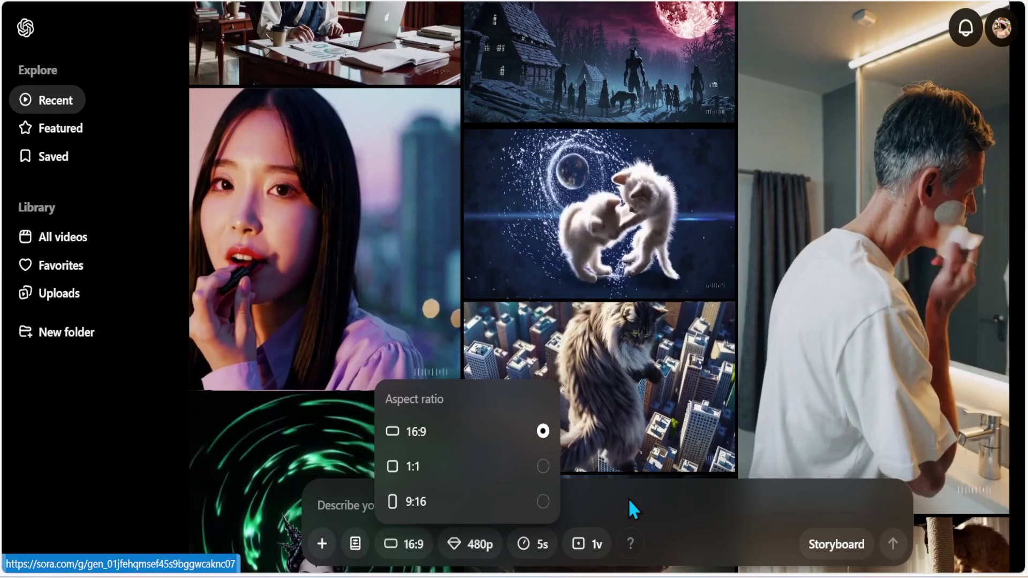
click(628, 497)
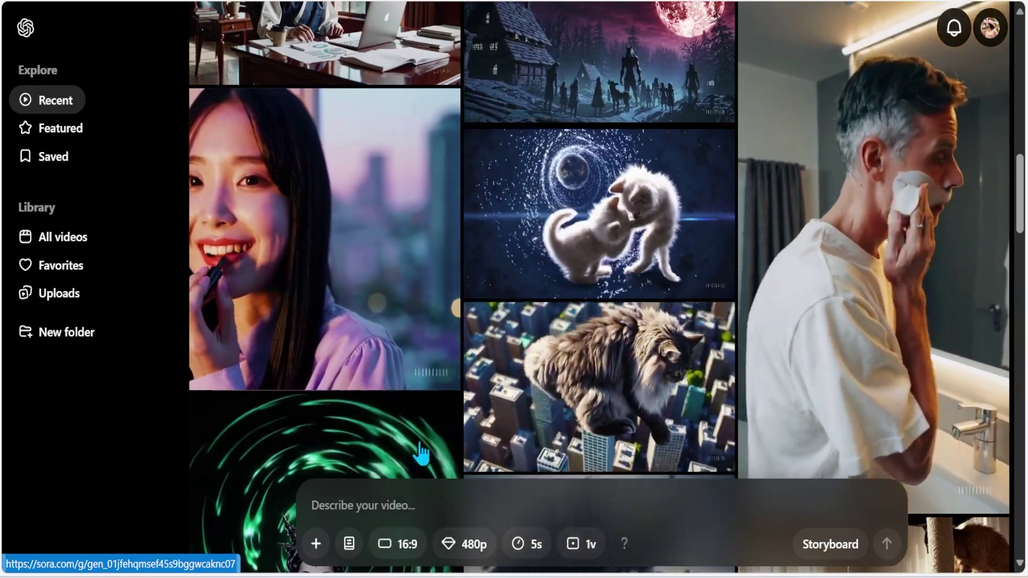
click(475, 545)
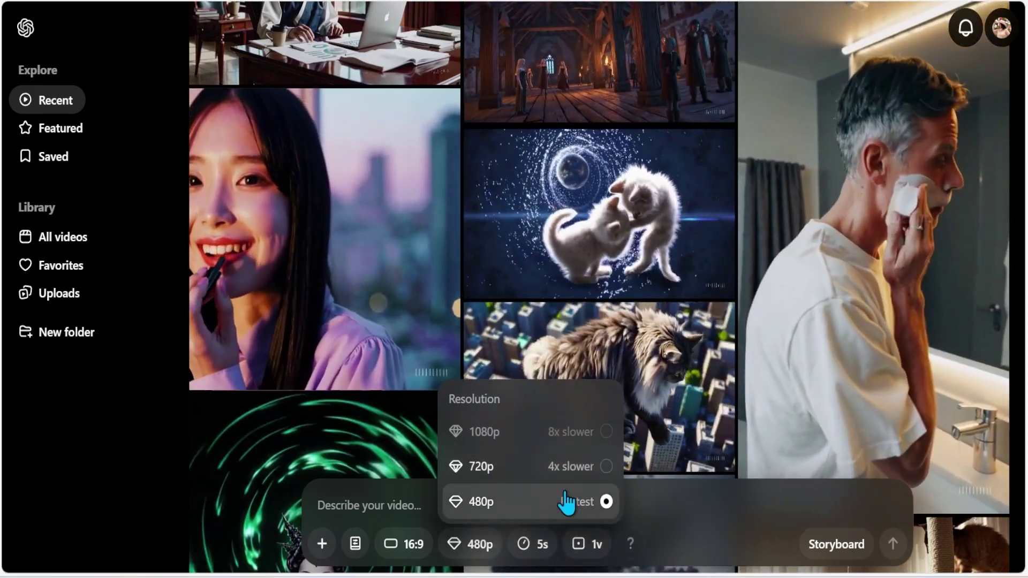
click(679, 505)
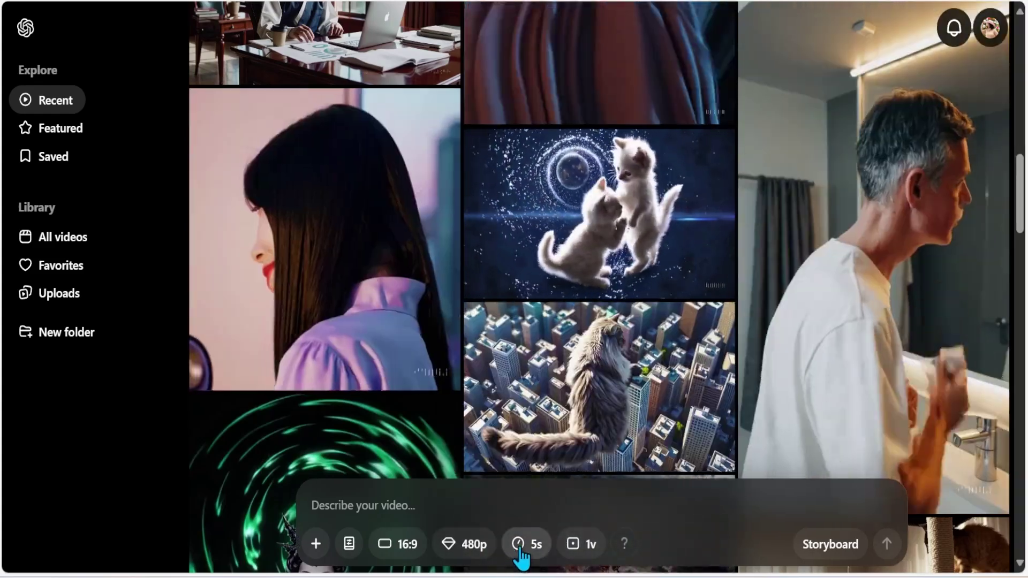
click(519, 546)
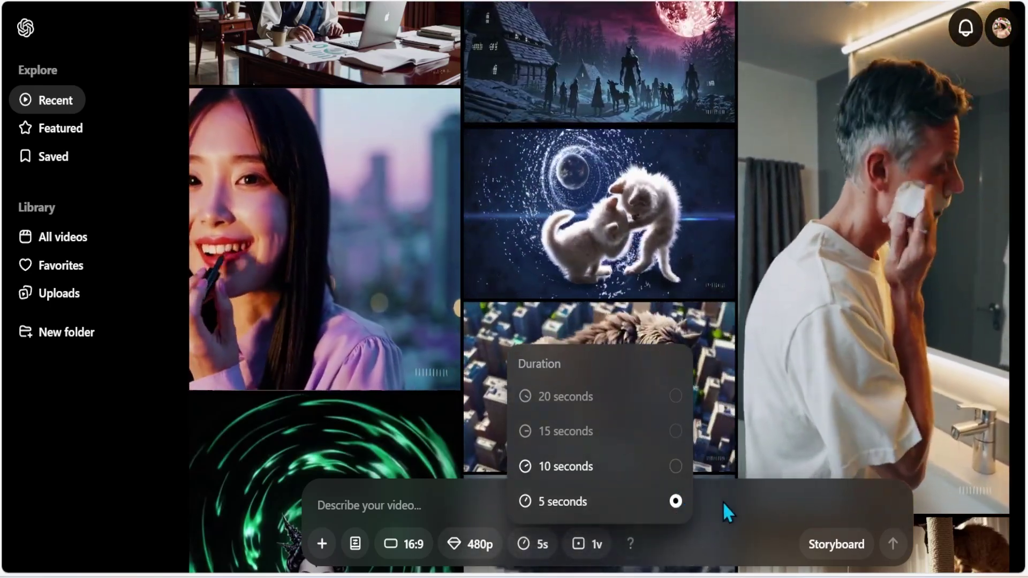
click(725, 509)
click(576, 545)
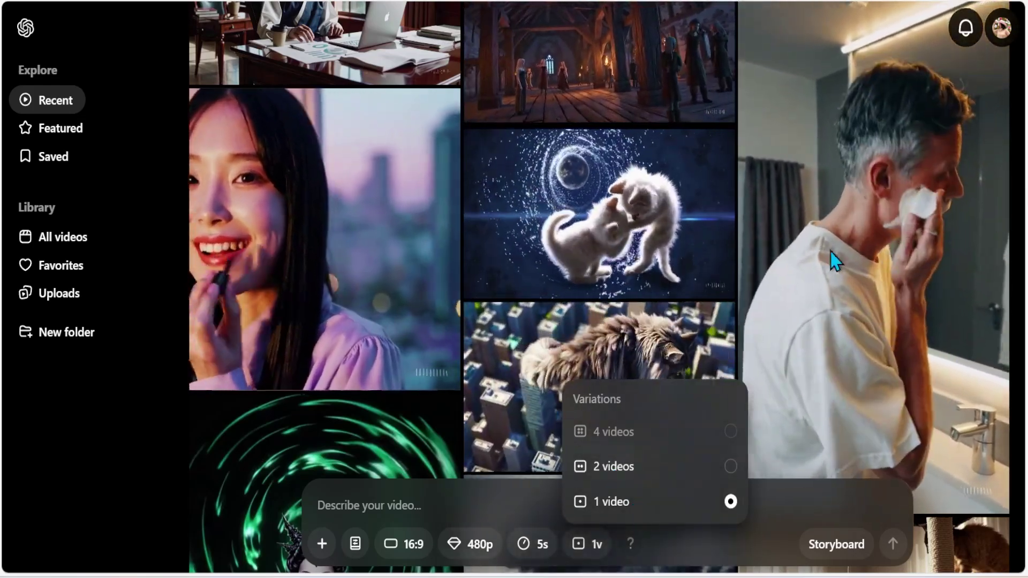
click(124, 383)
Open the Storyboard editor with one empty 5 s scene, then return to the Recent feed.
scroll(766, 223, down, 8)
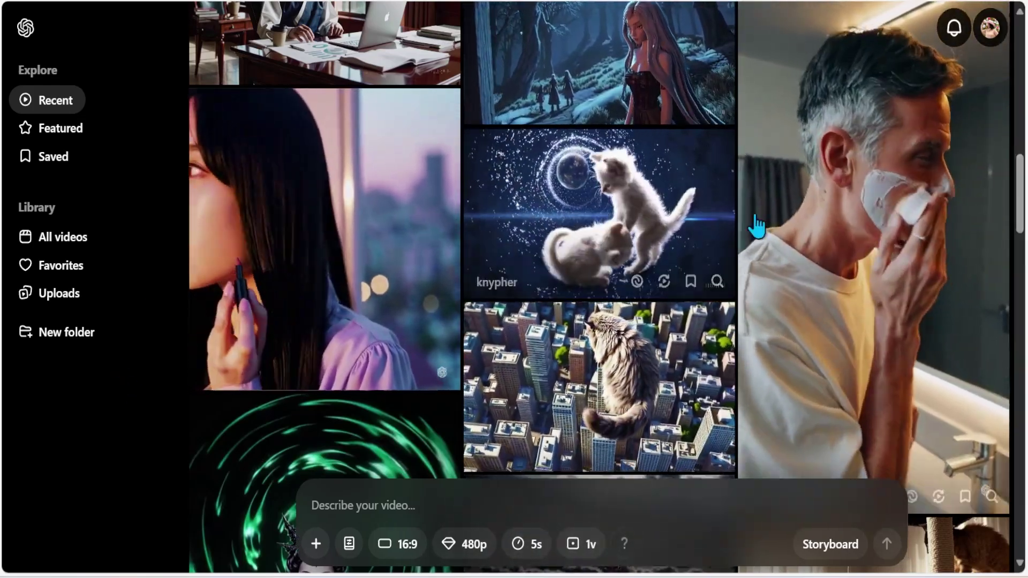
scroll(766, 224, down, 5)
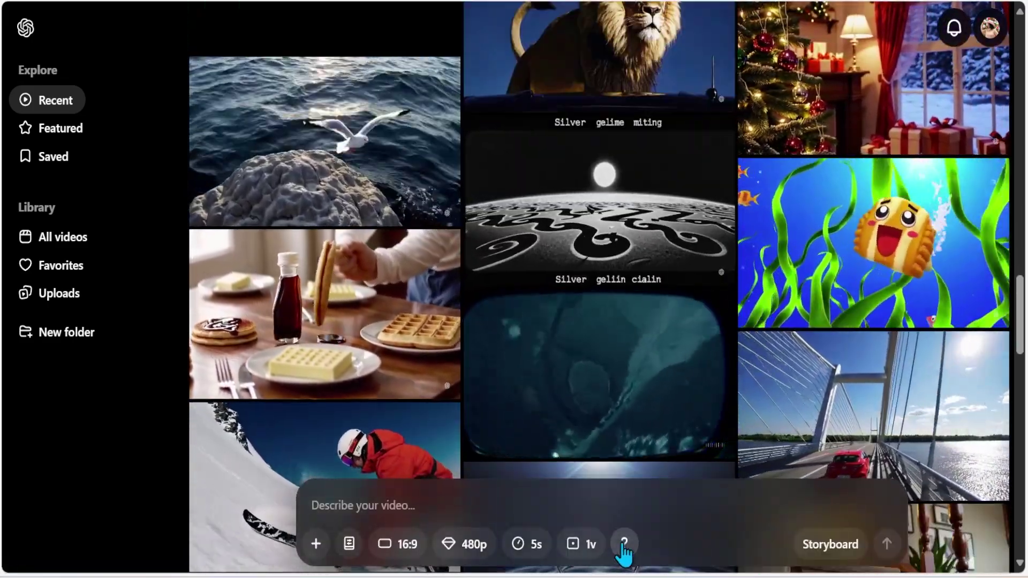
mouse_move(623, 546)
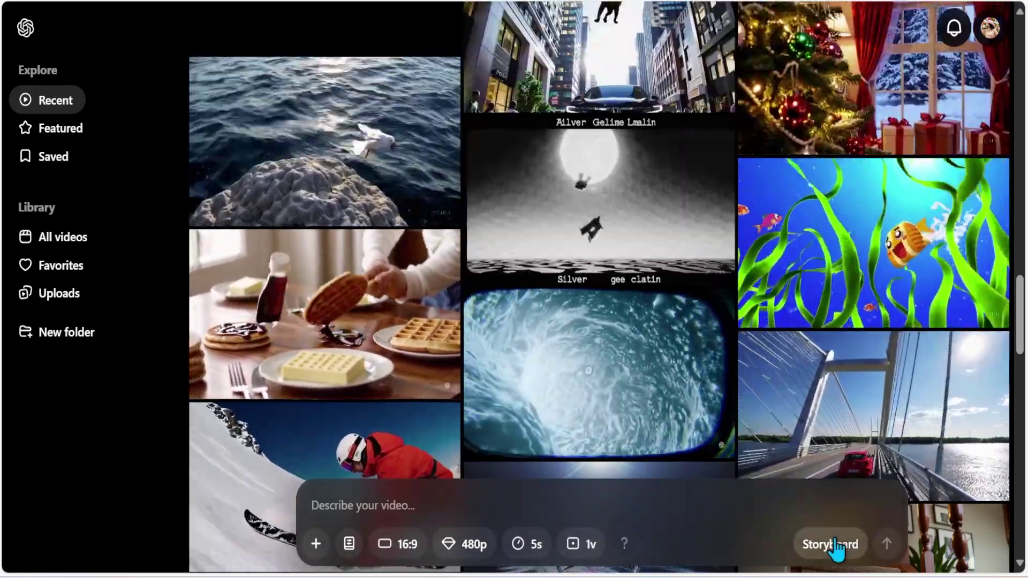
click(833, 546)
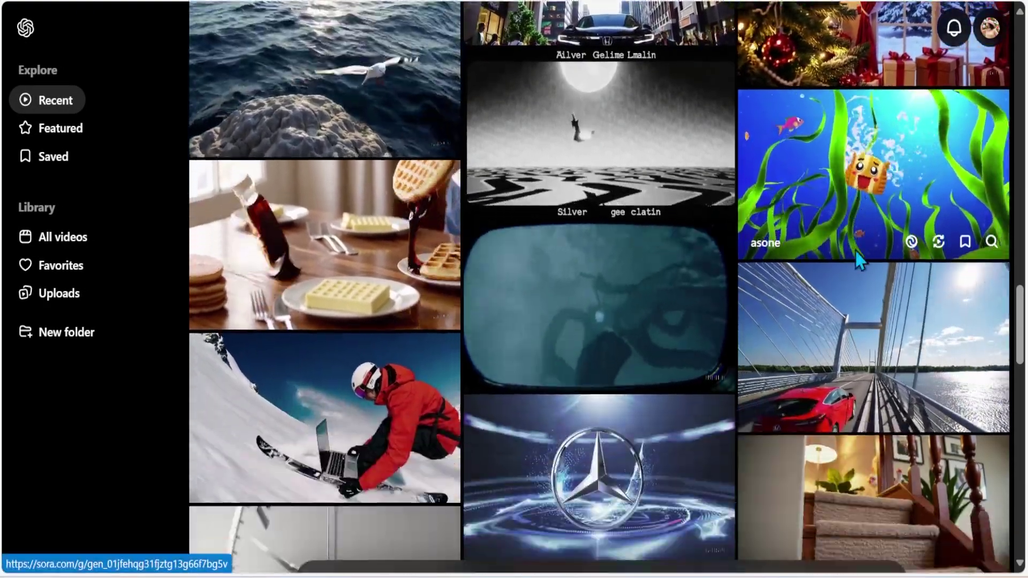
scroll(857, 262, down, 6)
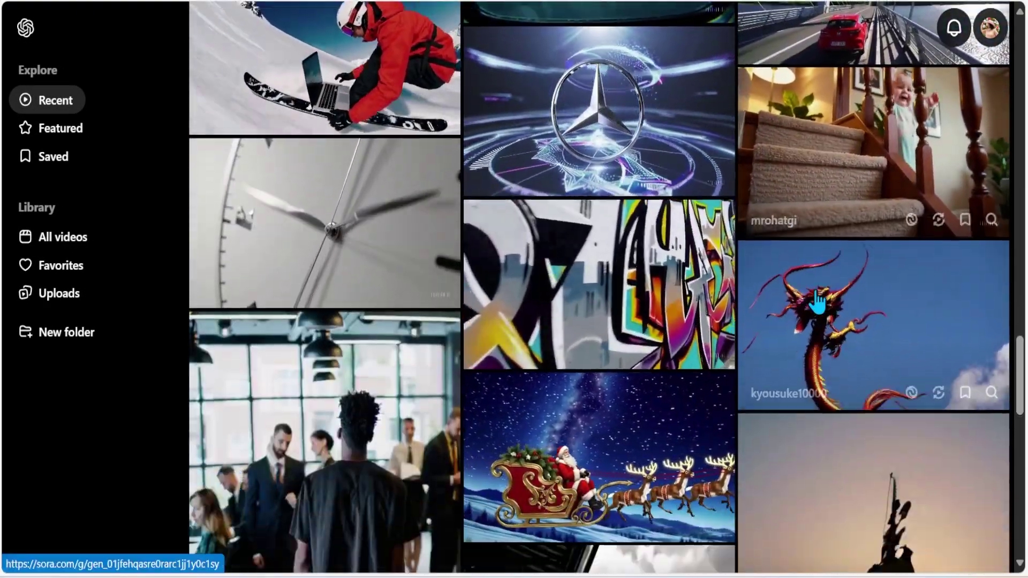
click(836, 168)
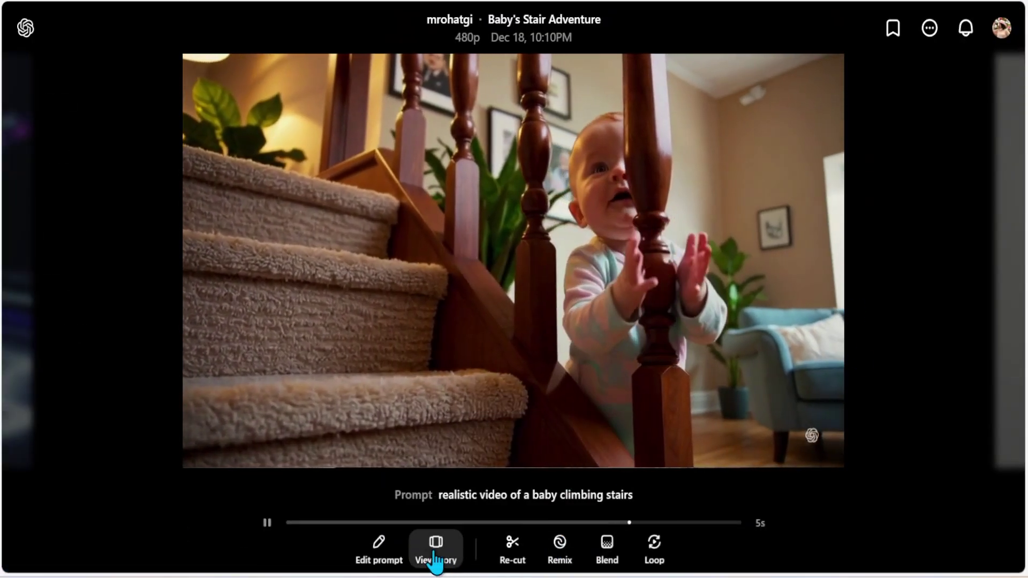
click(436, 551)
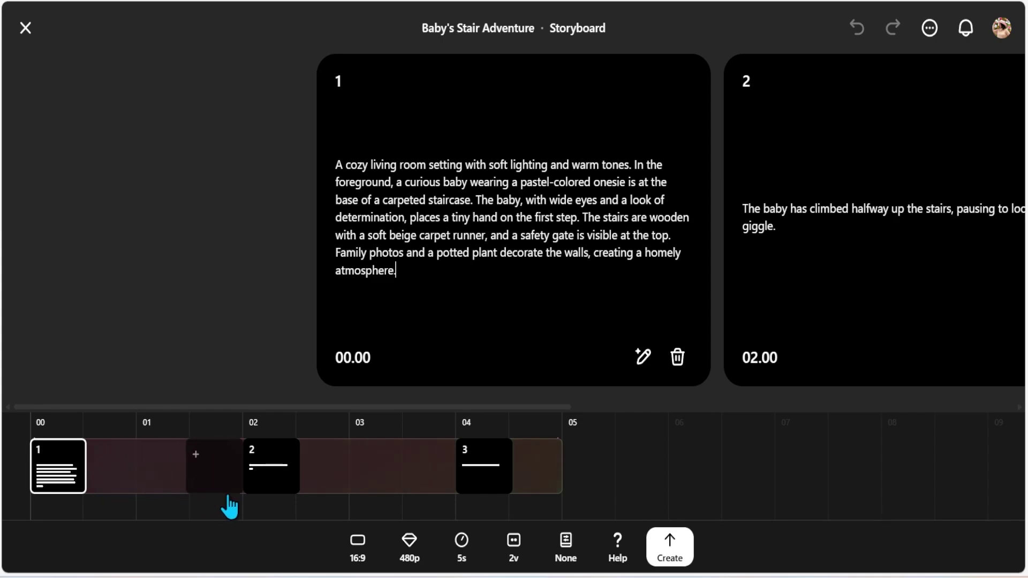
drag(275, 471, 206, 481)
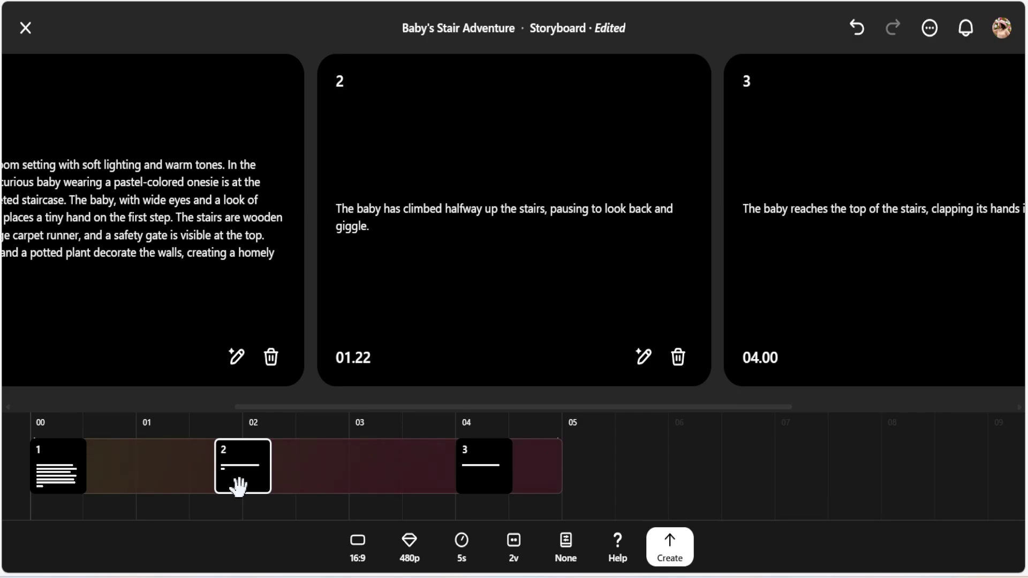
click(377, 473)
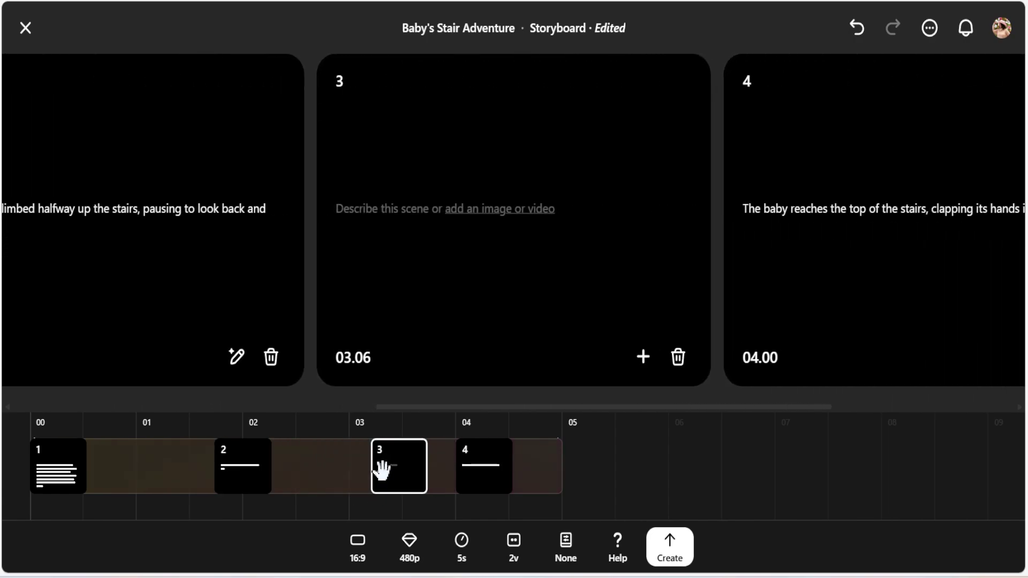
click(677, 357)
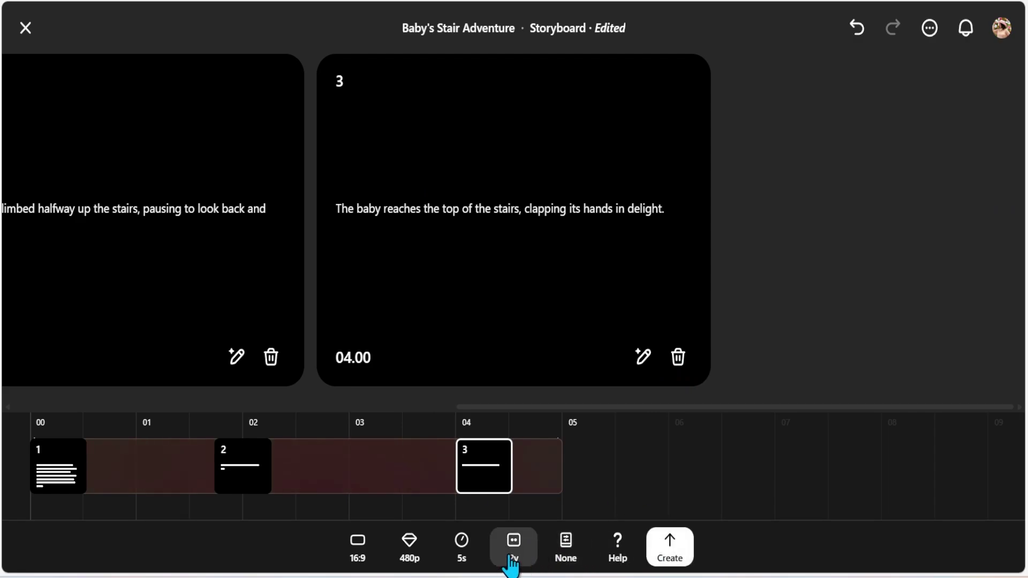
click(567, 554)
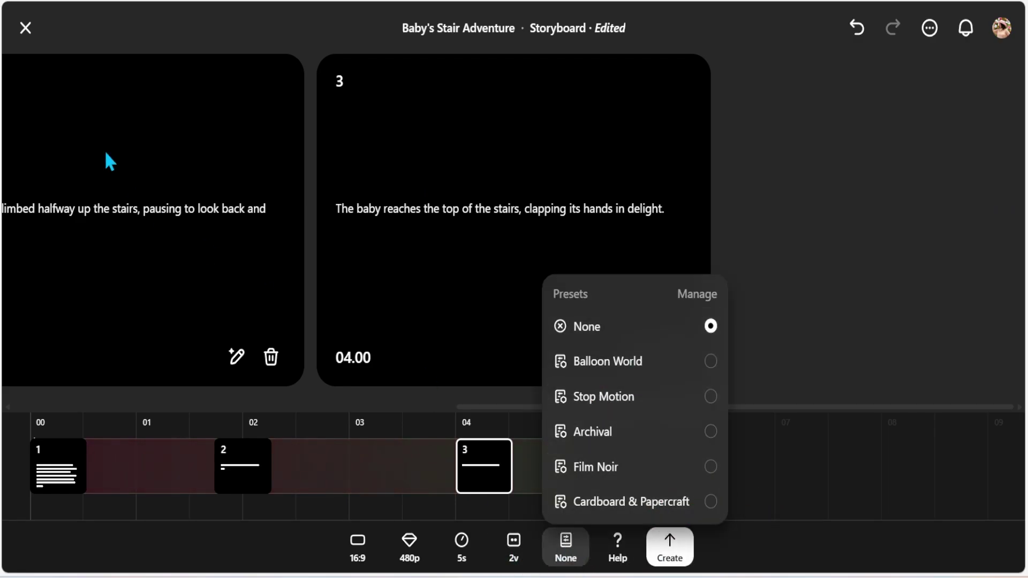
click(27, 36)
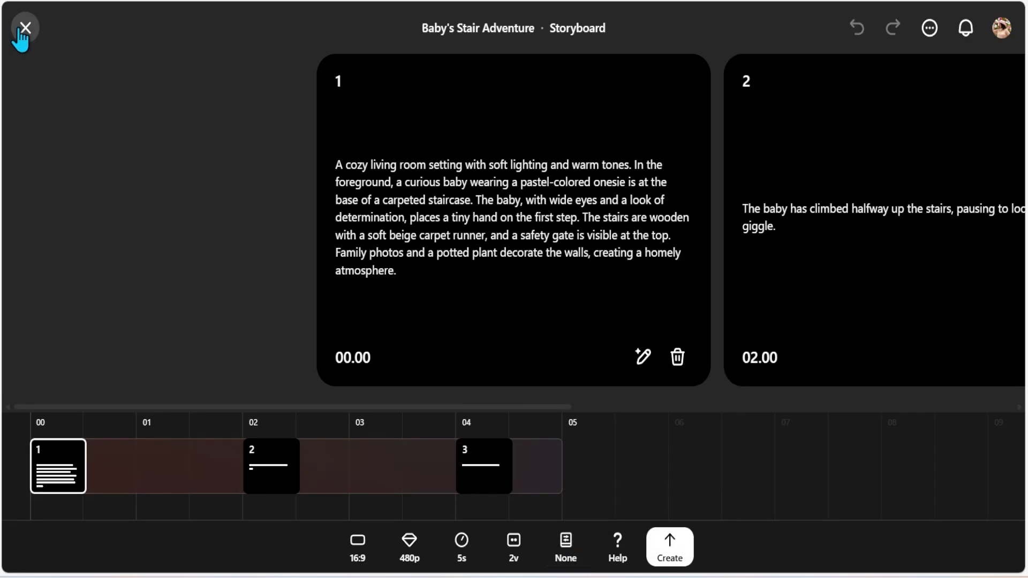
click(28, 37)
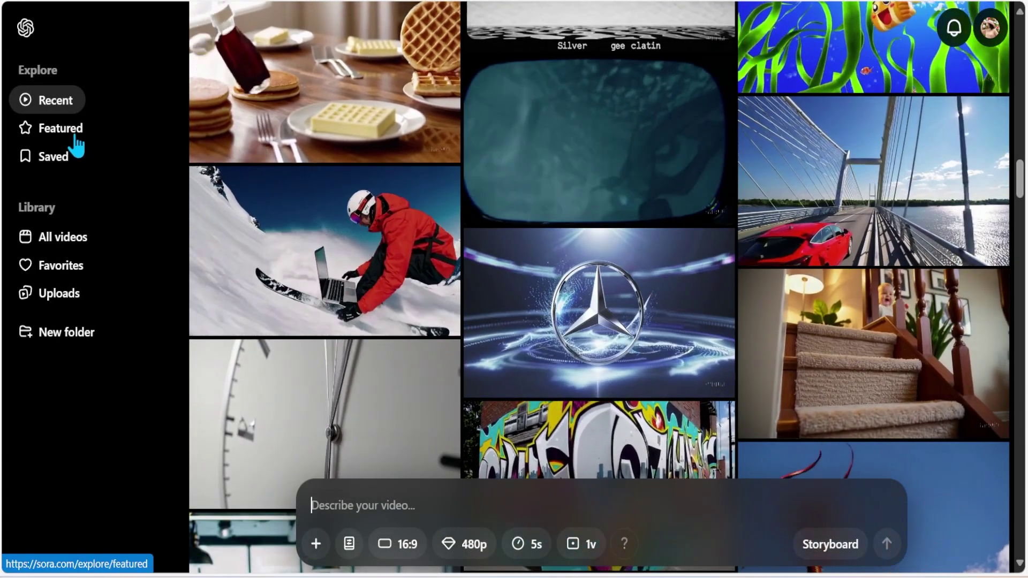
Switch to the Featured feed, scroll down and open the Penguin's Desert Journey video.
click(77, 142)
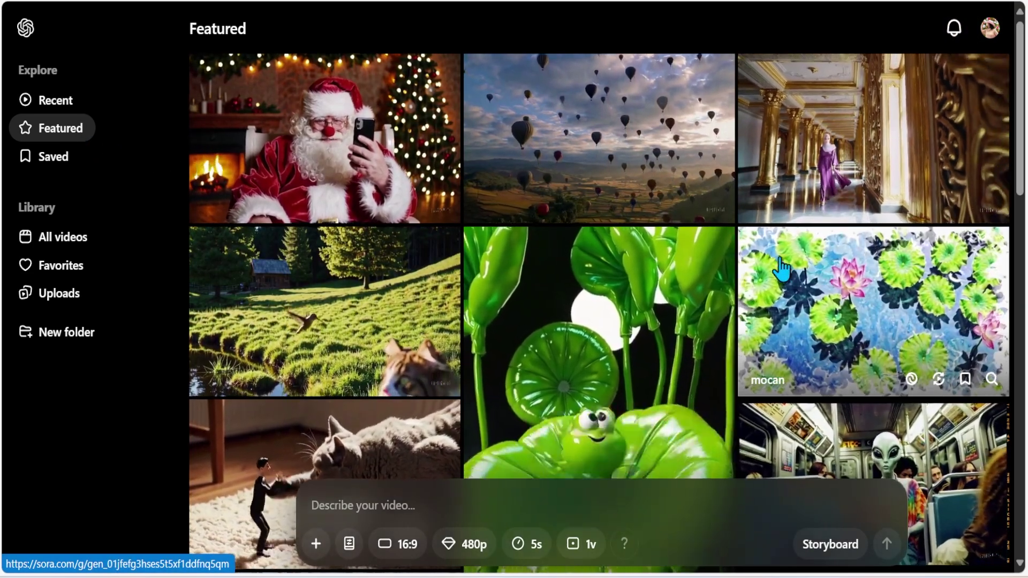
scroll(546, 259, down, 3)
scroll(814, 223, down, 3)
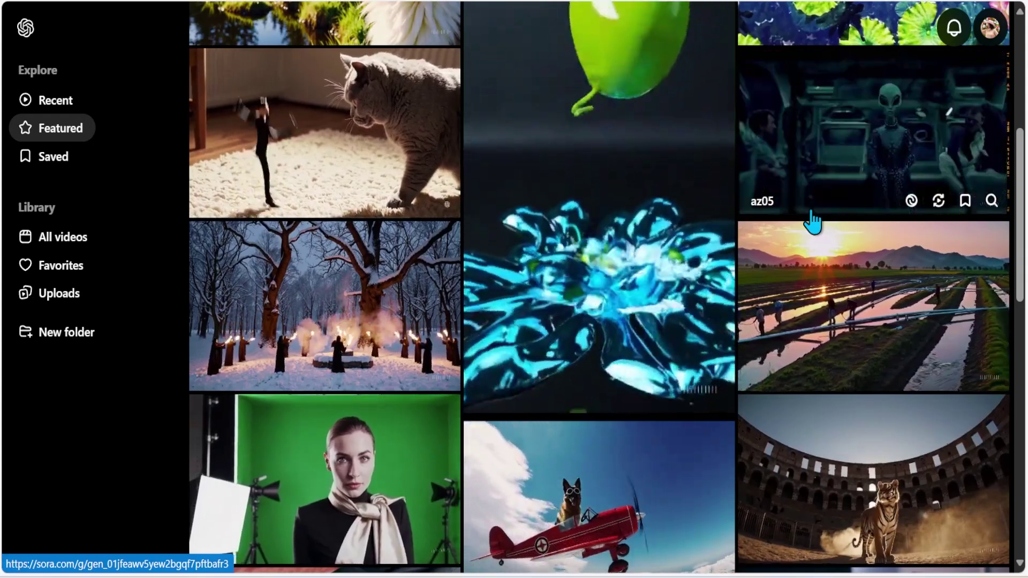
scroll(662, 236, down, 5)
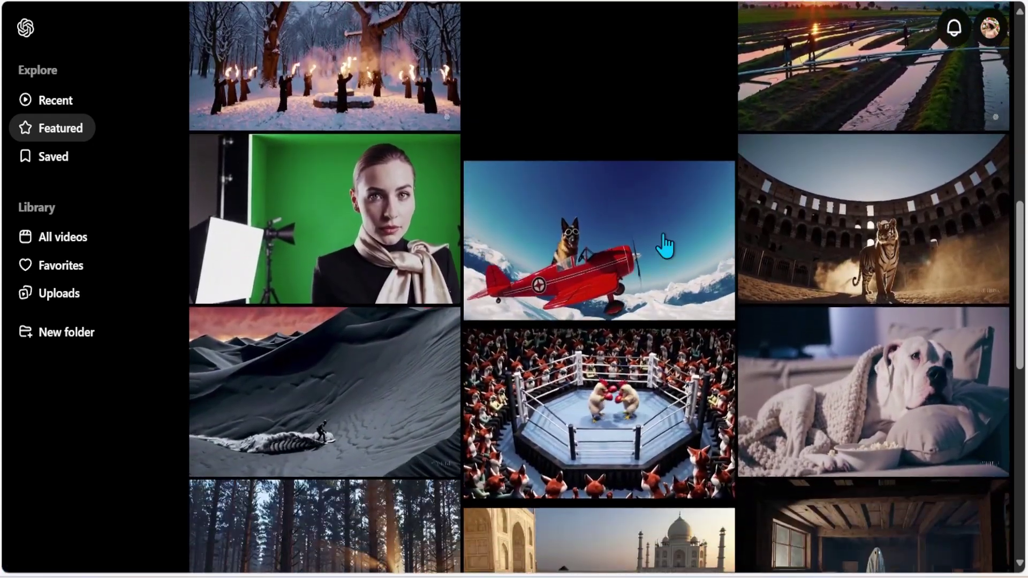
scroll(665, 246, down, 3)
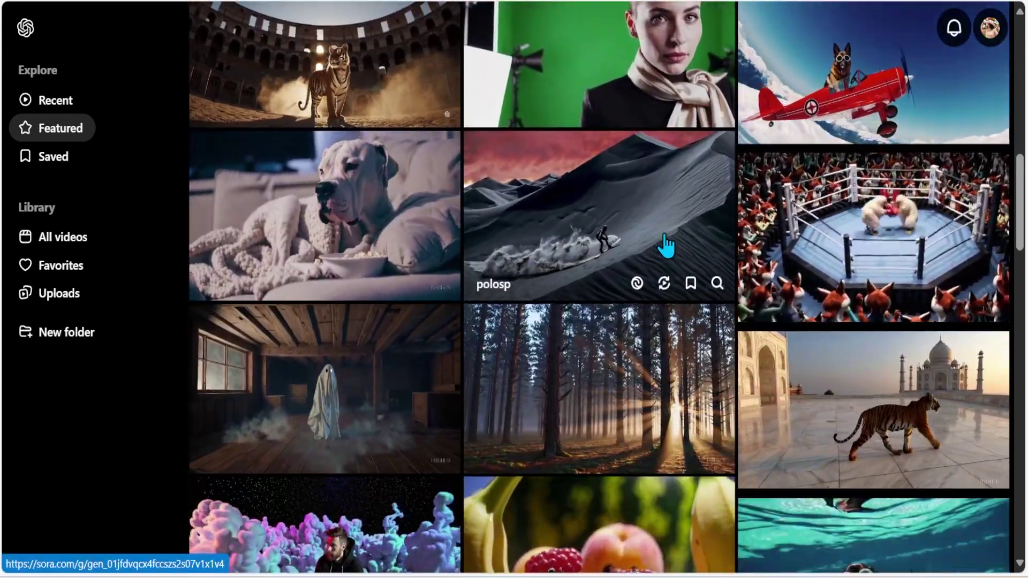
scroll(666, 246, down, 3)
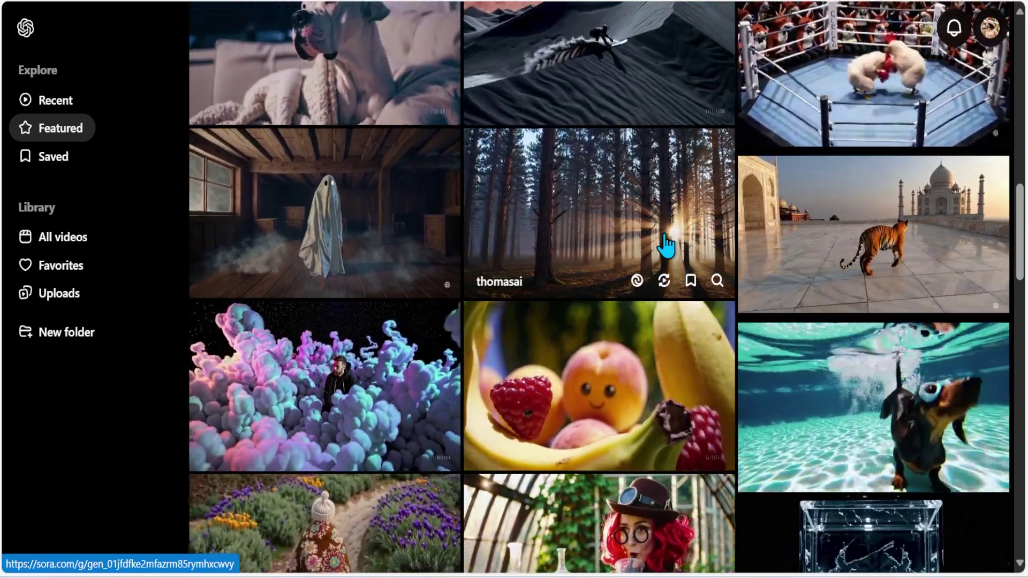
scroll(824, 238, down, 4)
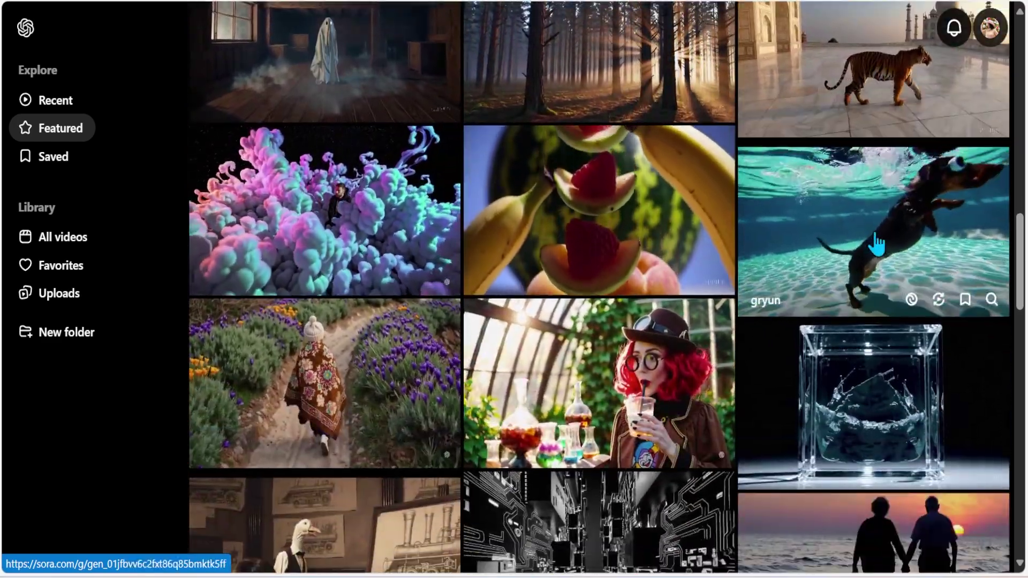
scroll(875, 244, down, 4)
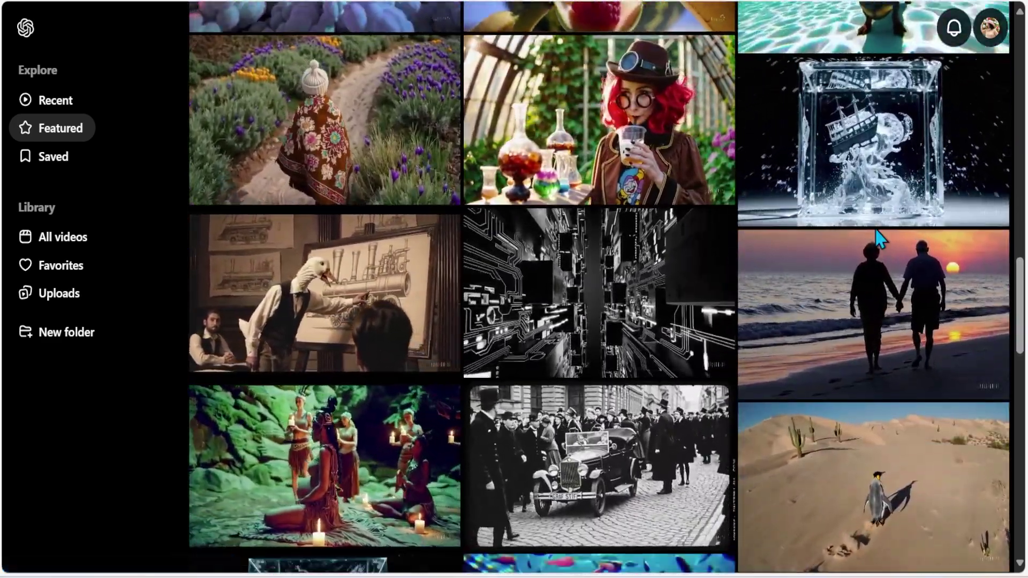
scroll(875, 238, down, 2)
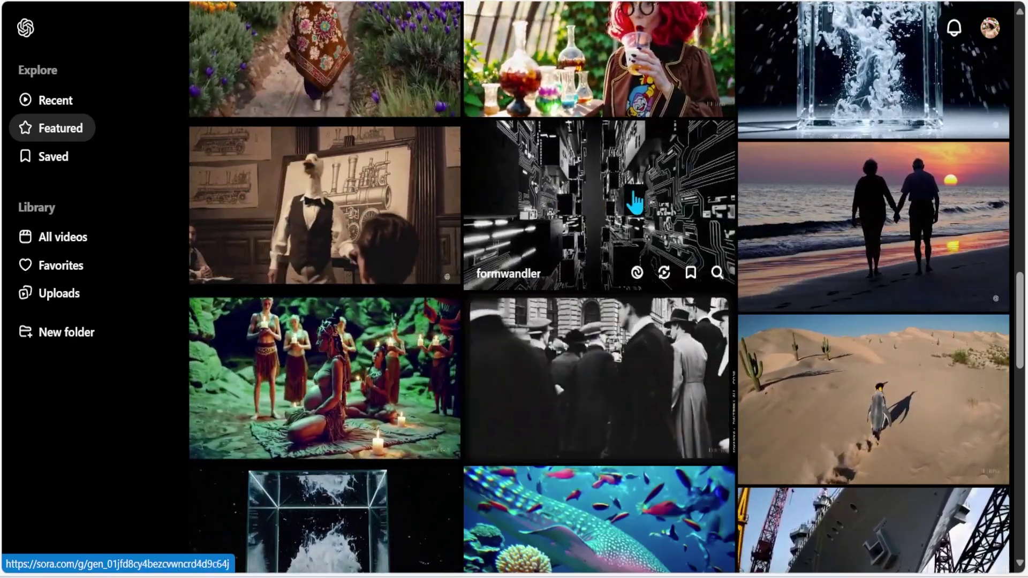
scroll(635, 201, down, 3)
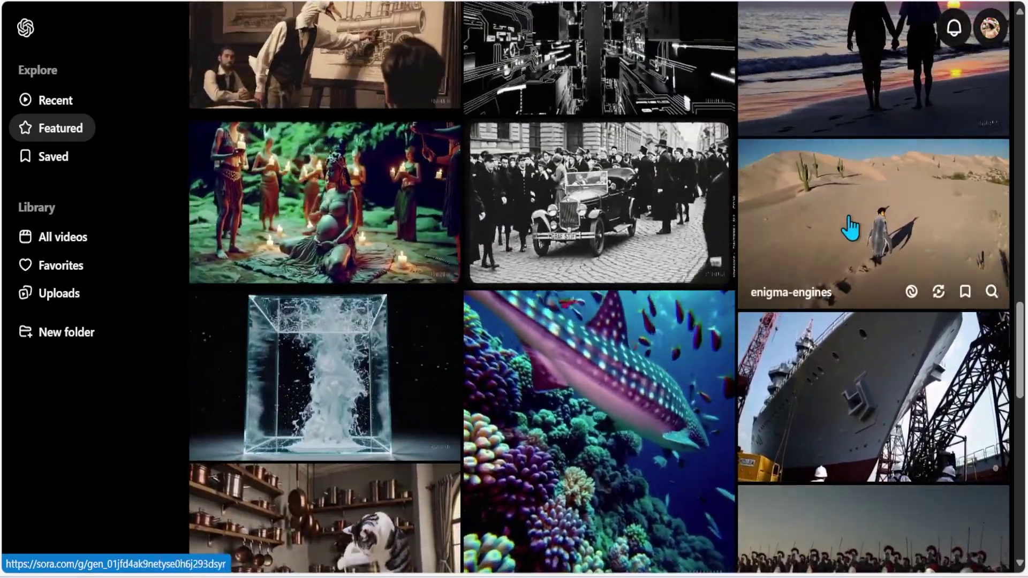
click(849, 229)
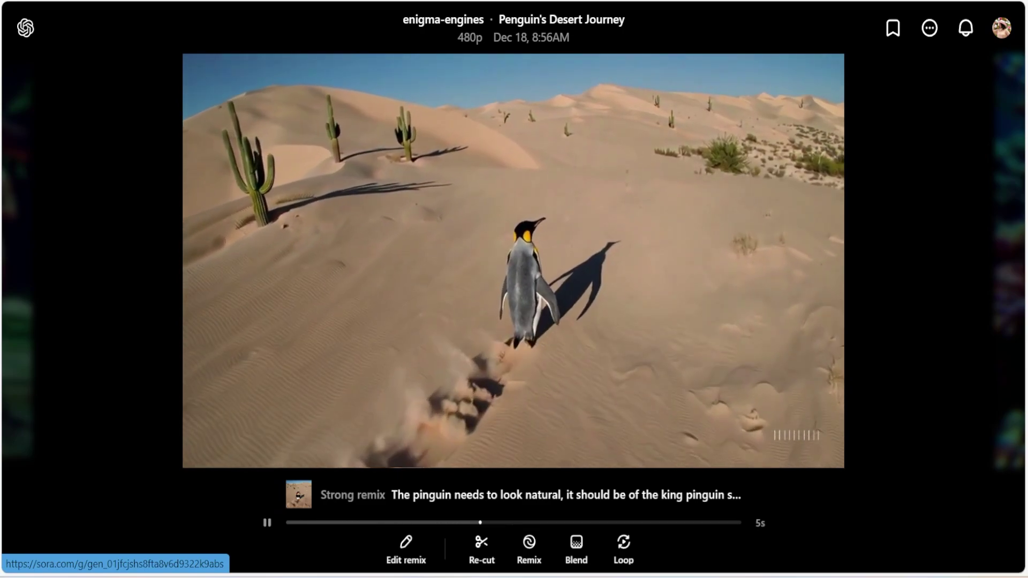
Open the penguin remix editor and review its 2-video, 480p and Strong remix options without changes.
click(408, 551)
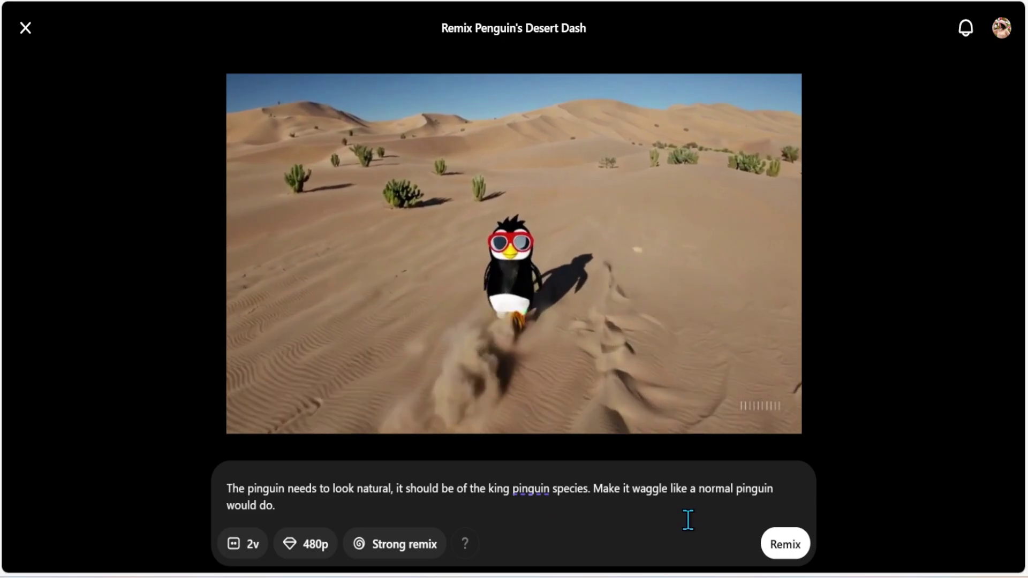
click(241, 545)
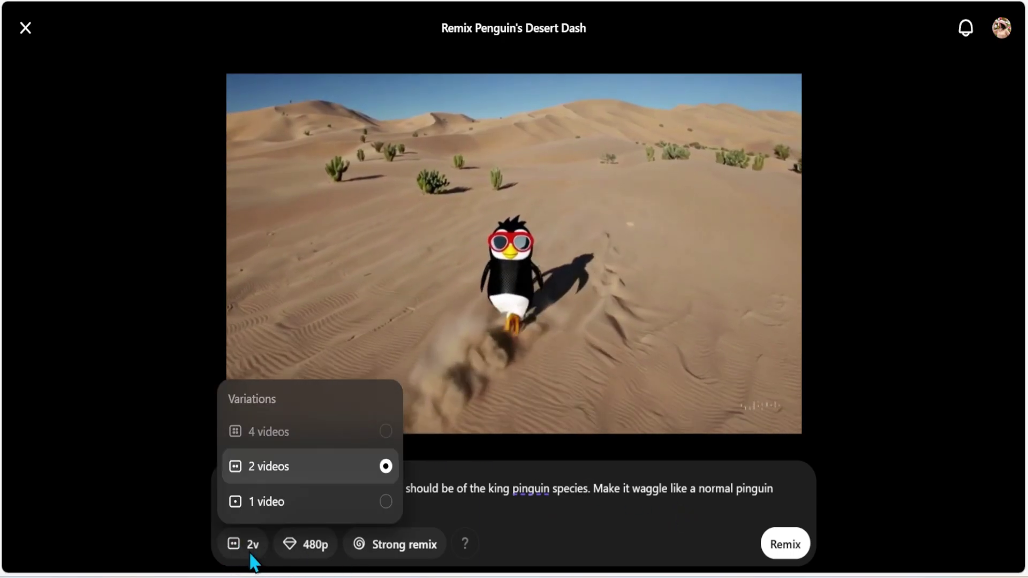
click(301, 545)
click(301, 547)
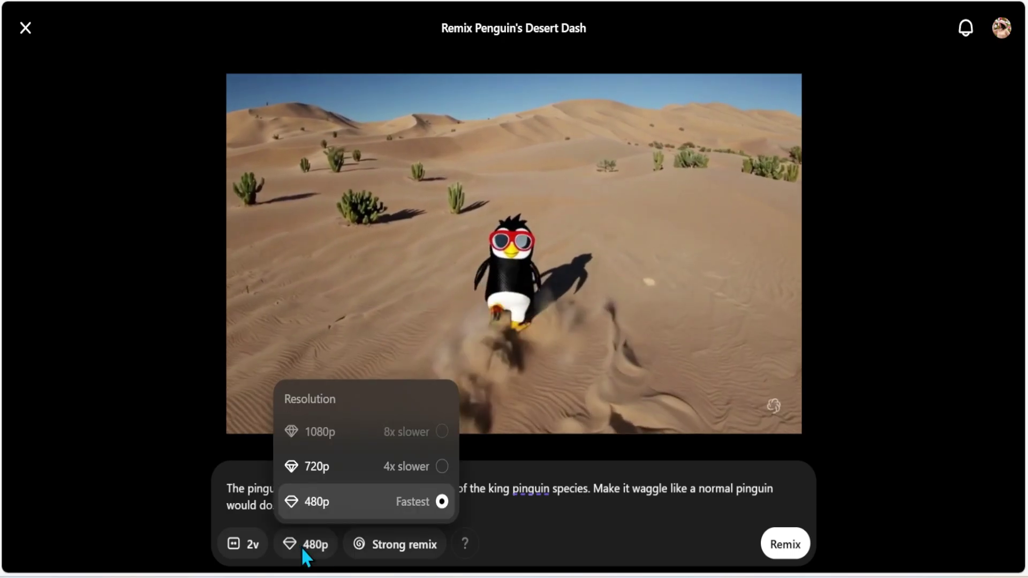
click(414, 546)
click(412, 547)
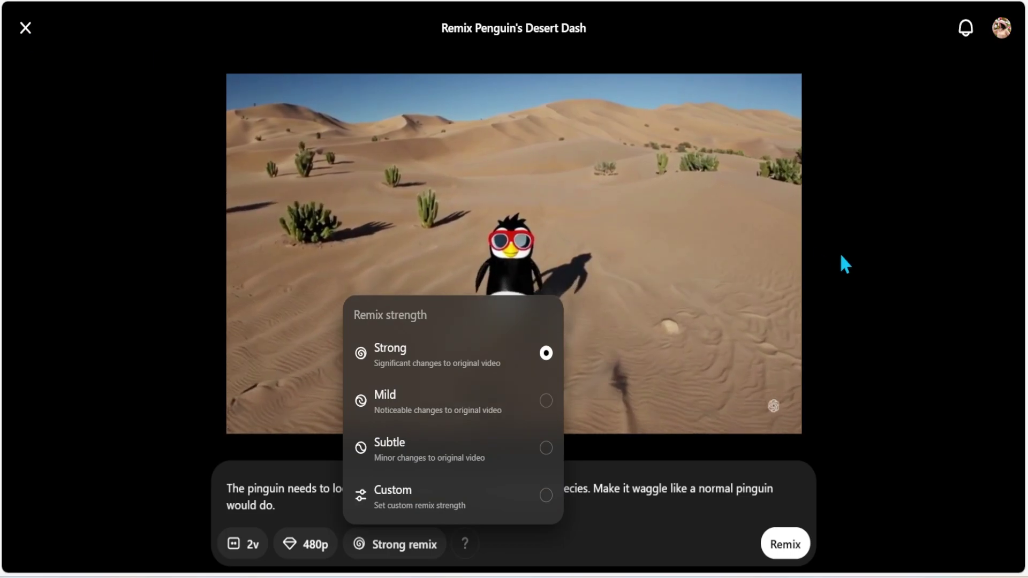
click(841, 267)
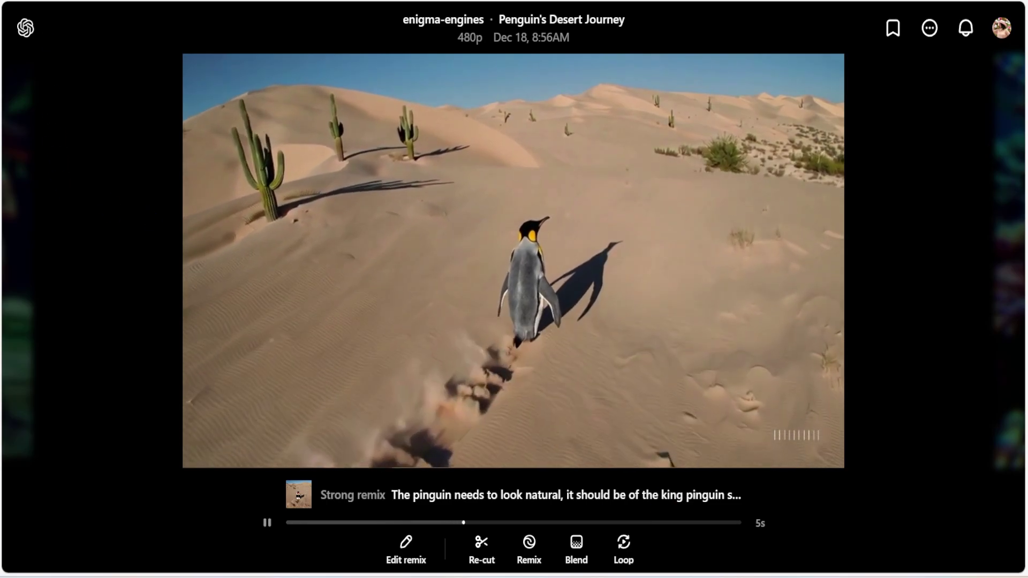
Close the penguin player and scroll the Featured grid down to the panda-goose tile.
click(52, 114)
scroll(811, 249, down, 15)
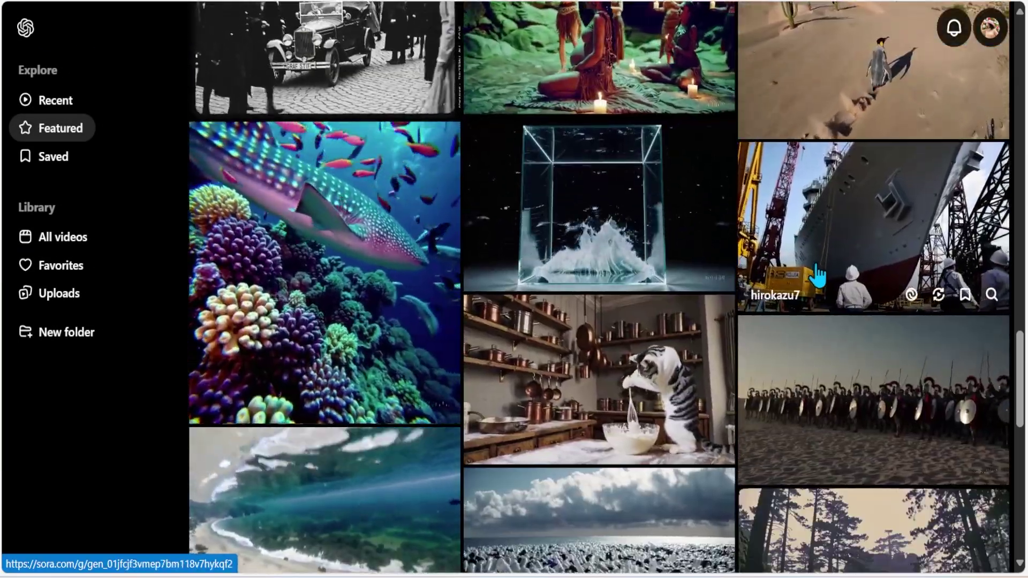
scroll(817, 275, down, 10)
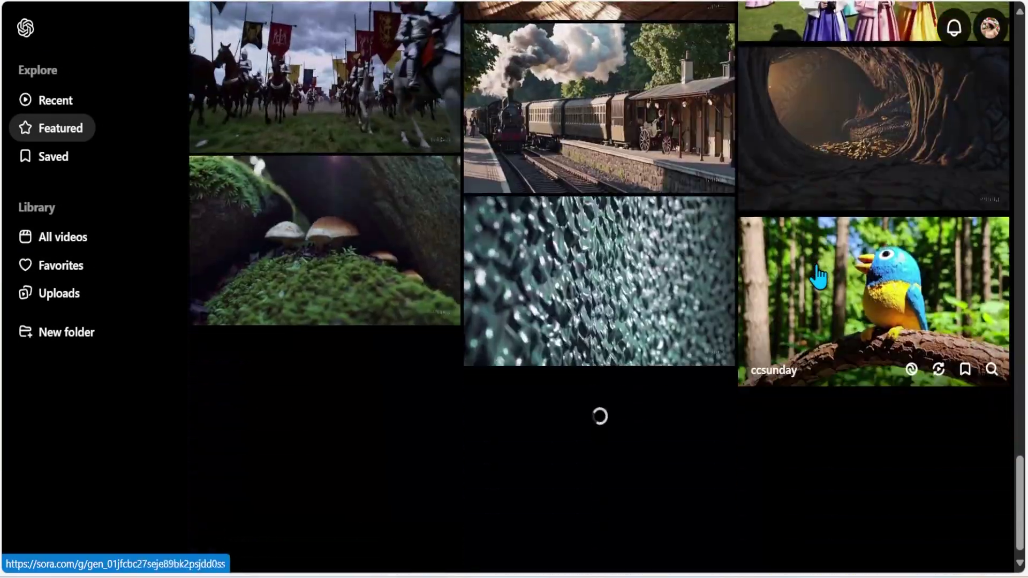
scroll(817, 275, down, 9)
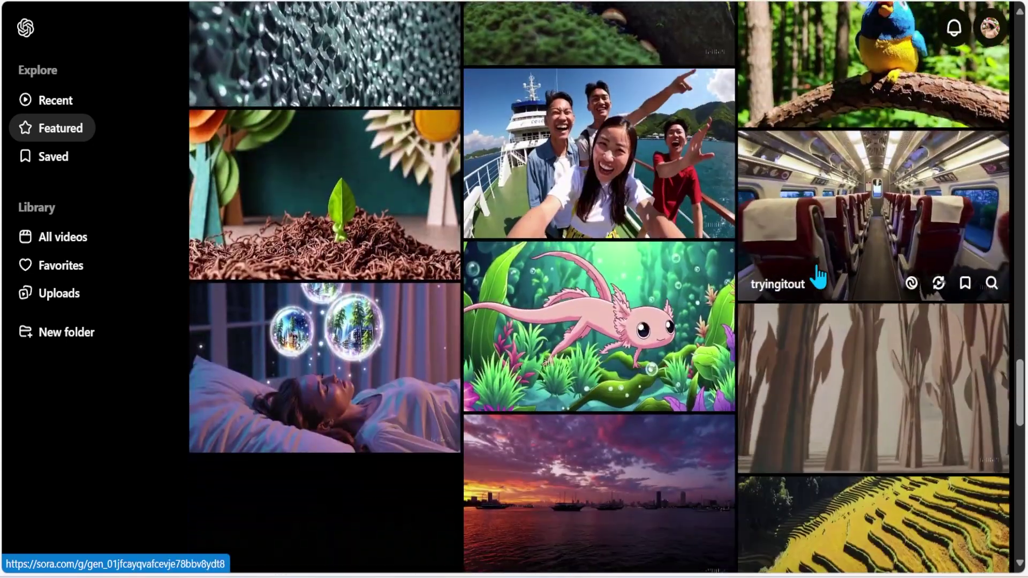
scroll(817, 276, down, 4)
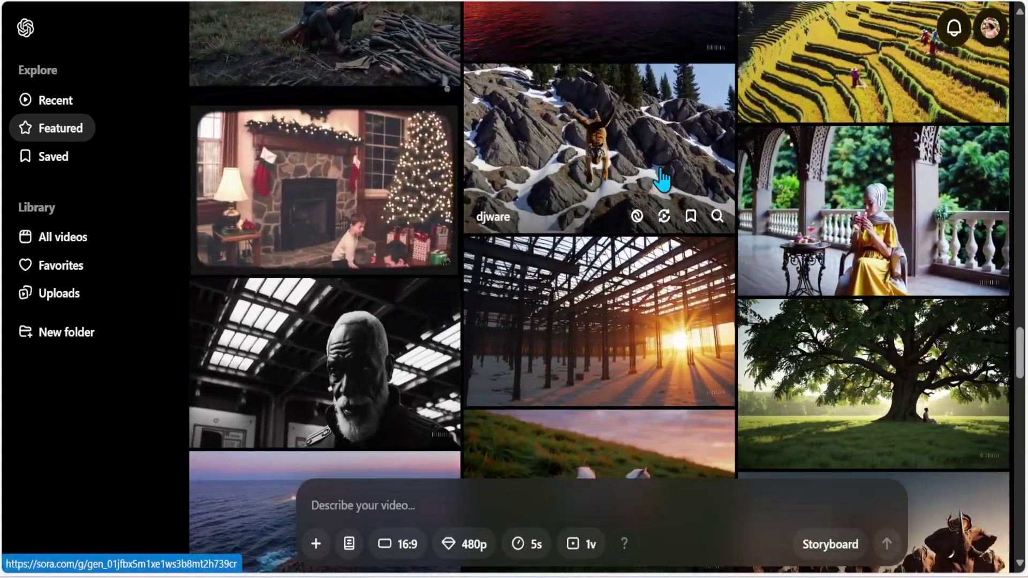
scroll(706, 209, down, 5)
scroll(740, 216, down, 7)
scroll(763, 229, down, 6)
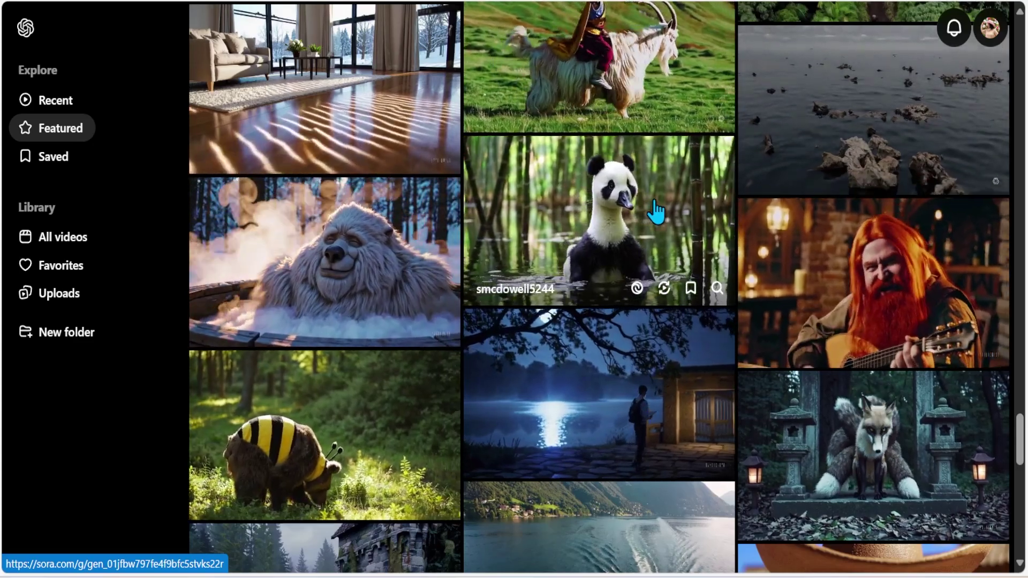
Open Panda-Goose Pond Elegance, then open and close its remix editor without remixing.
click(654, 202)
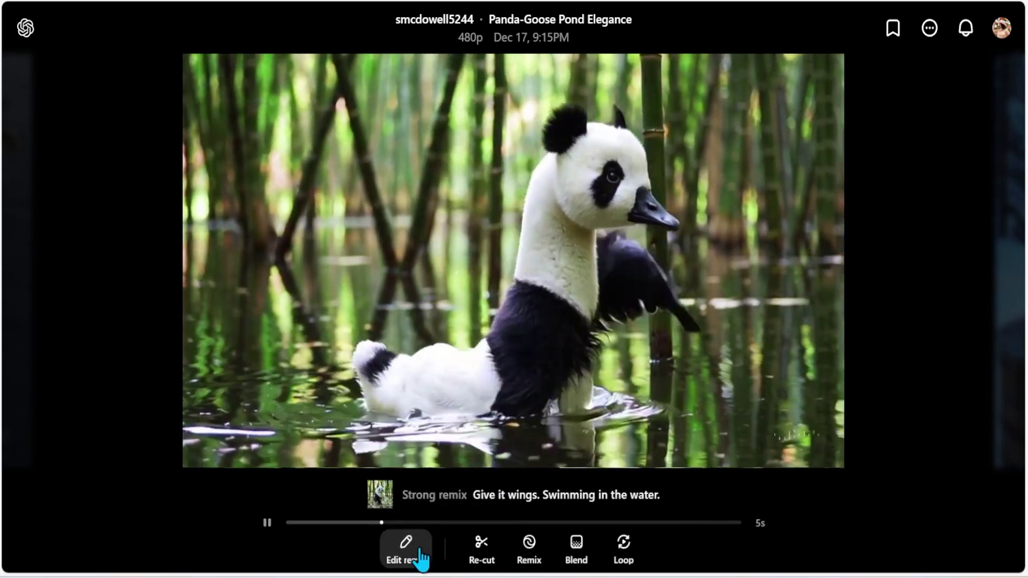
click(422, 558)
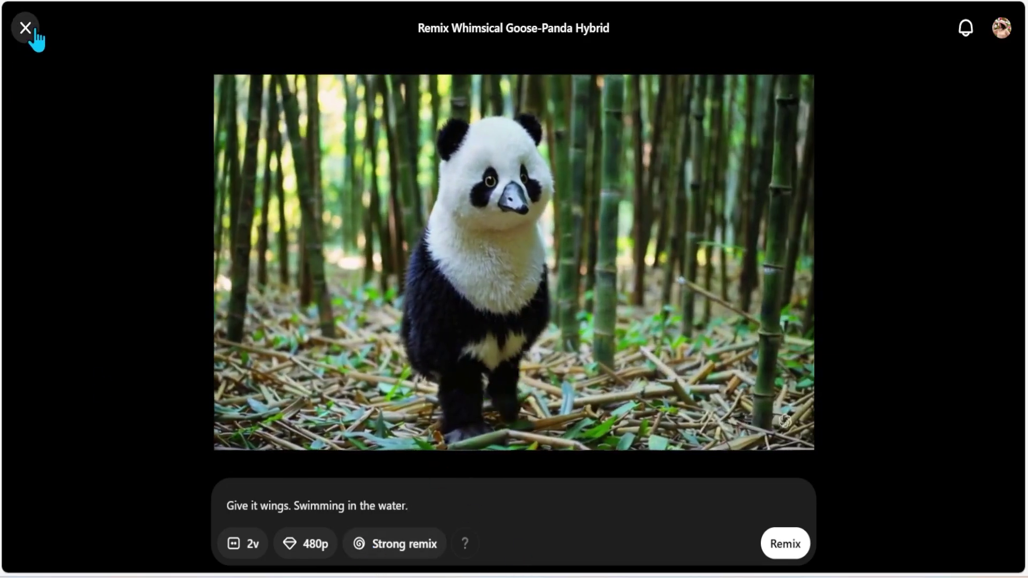
click(35, 33)
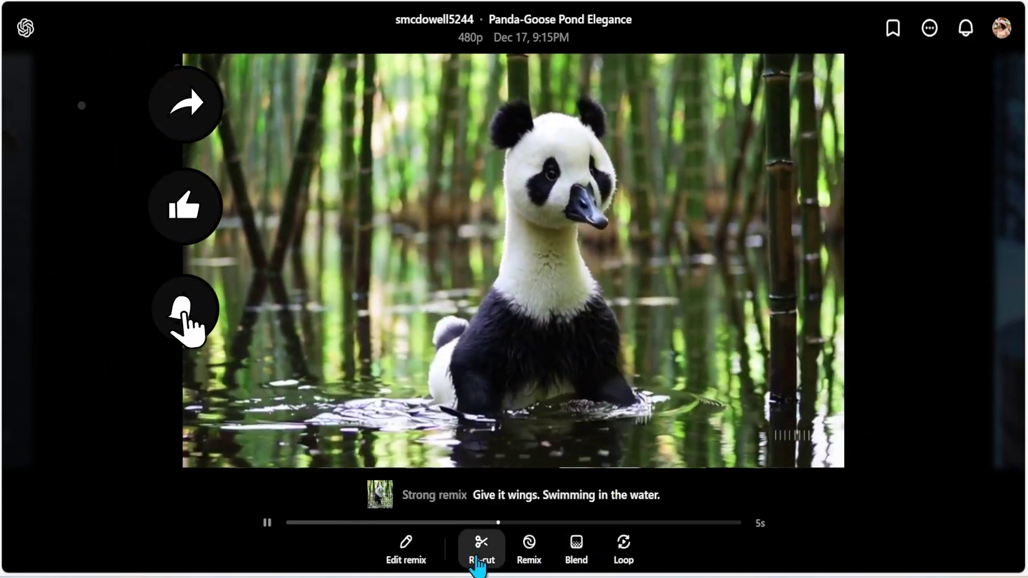
Re-cut the panda video into a 16:9 storyboard, convert scene 1 to text and add scene 2 at 03.18.
click(480, 551)
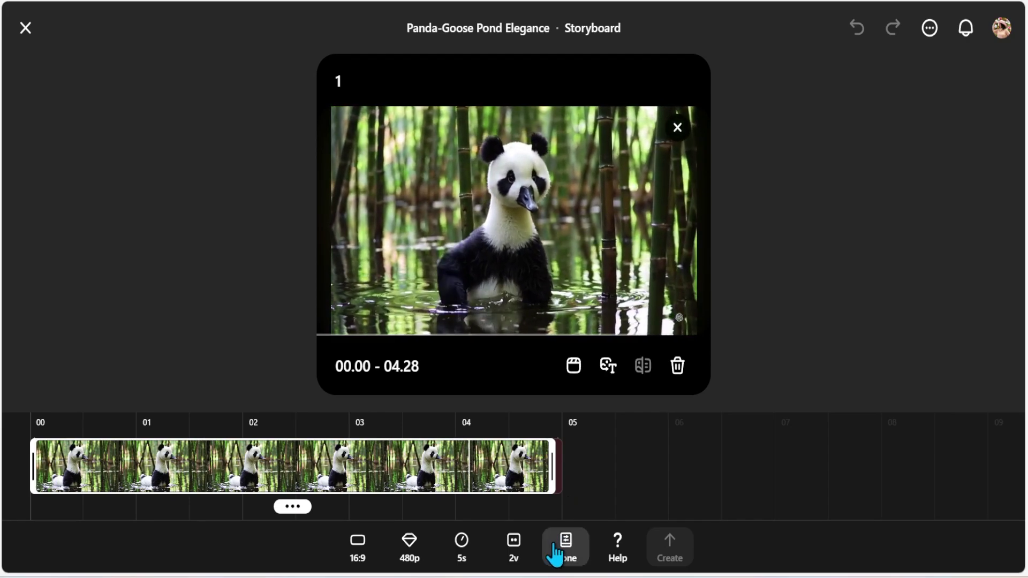
click(357, 552)
click(357, 557)
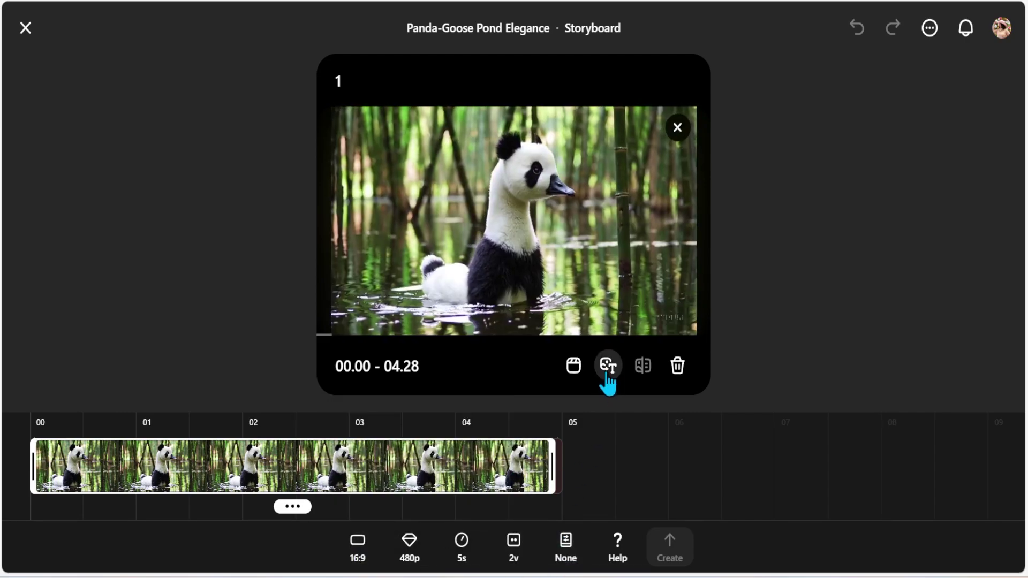
click(607, 367)
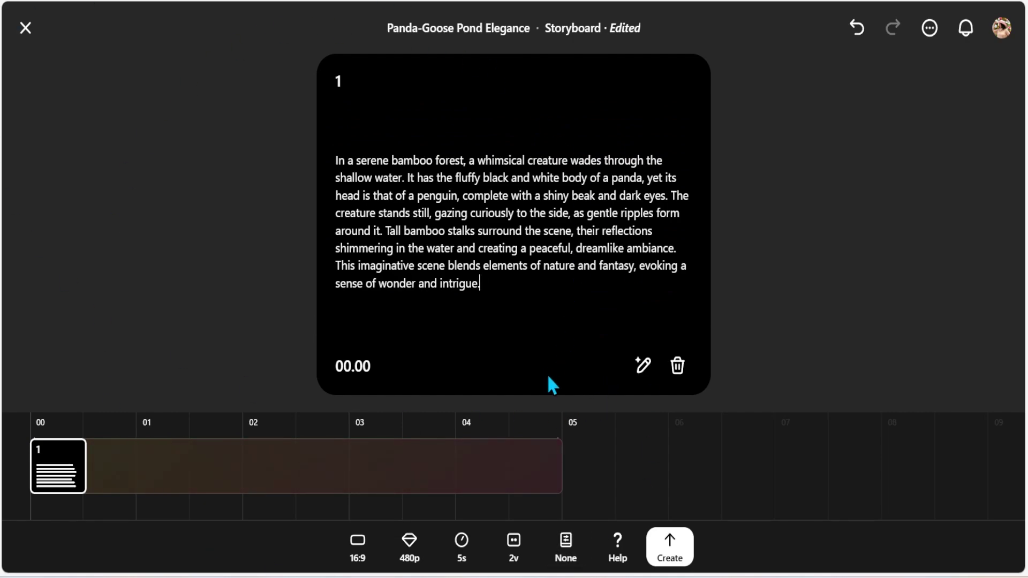
click(417, 485)
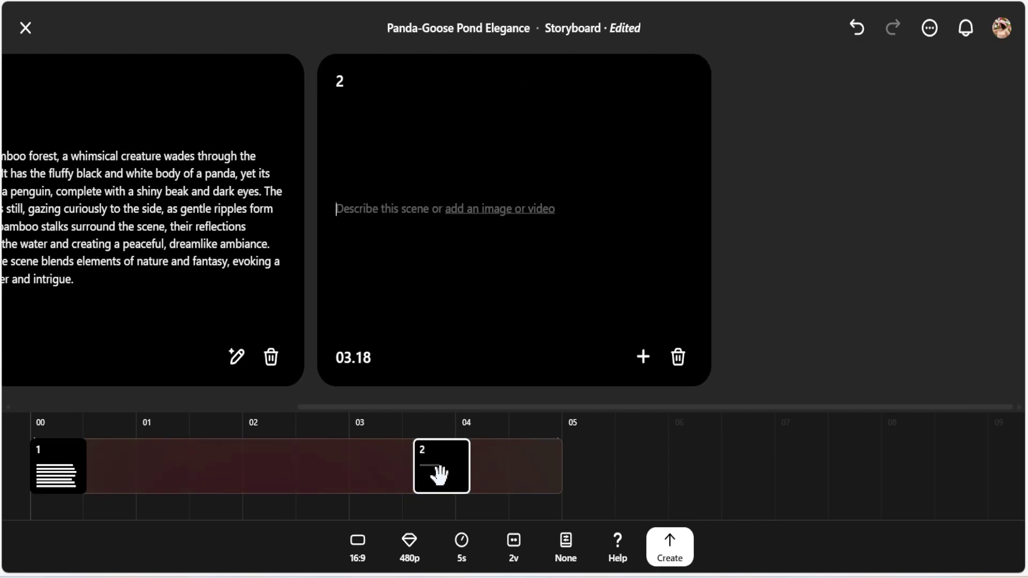
Discard the storyboard edits, open the nine-tailed fox video and start a blend from an uploaded video.
click(26, 29)
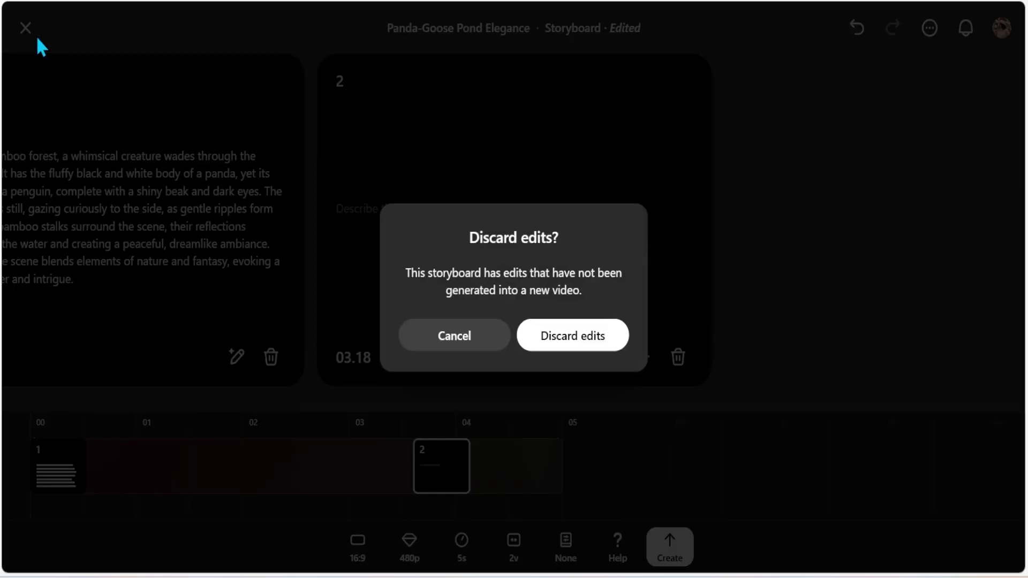
click(563, 336)
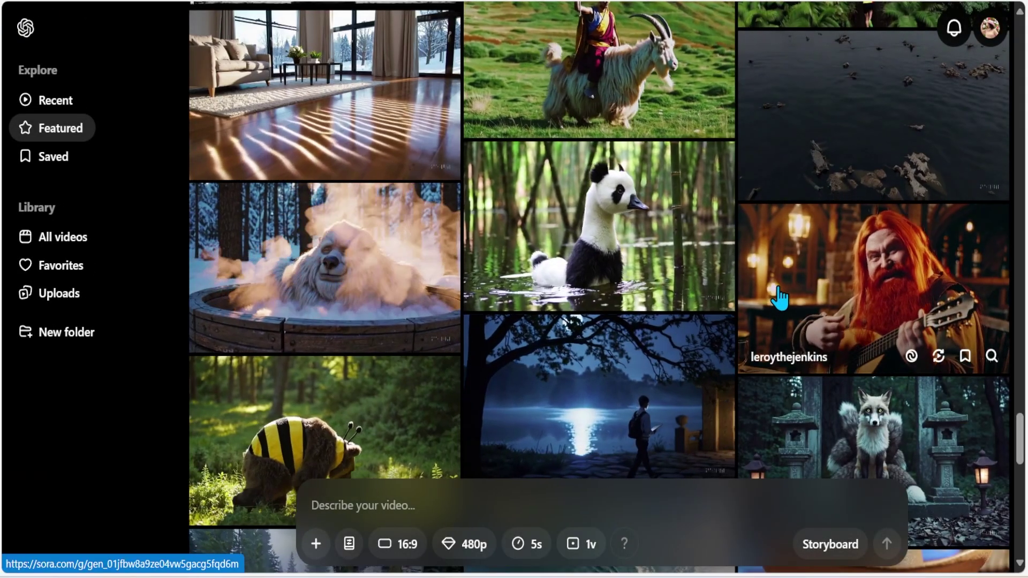
scroll(844, 296, down, 3)
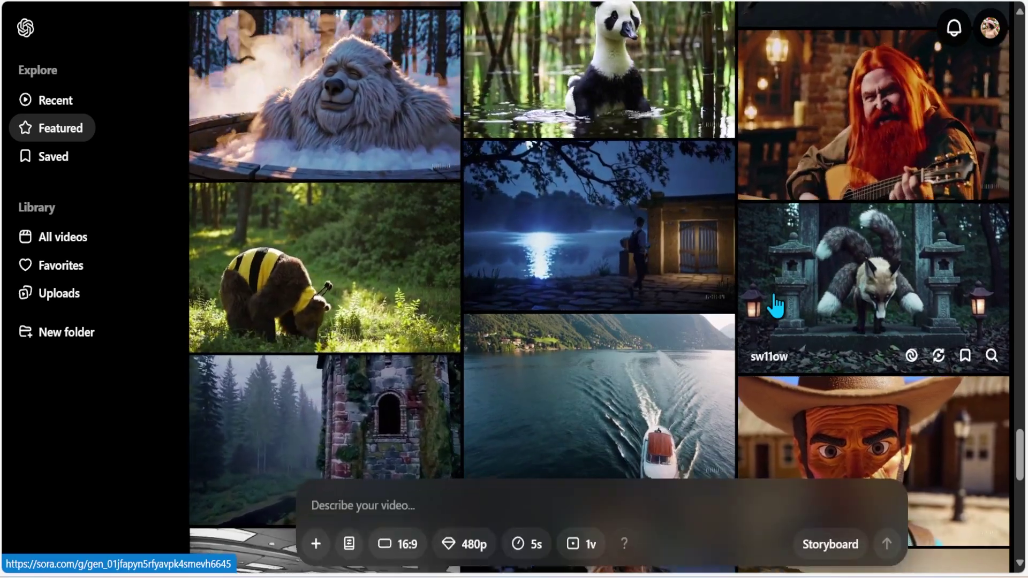
click(871, 285)
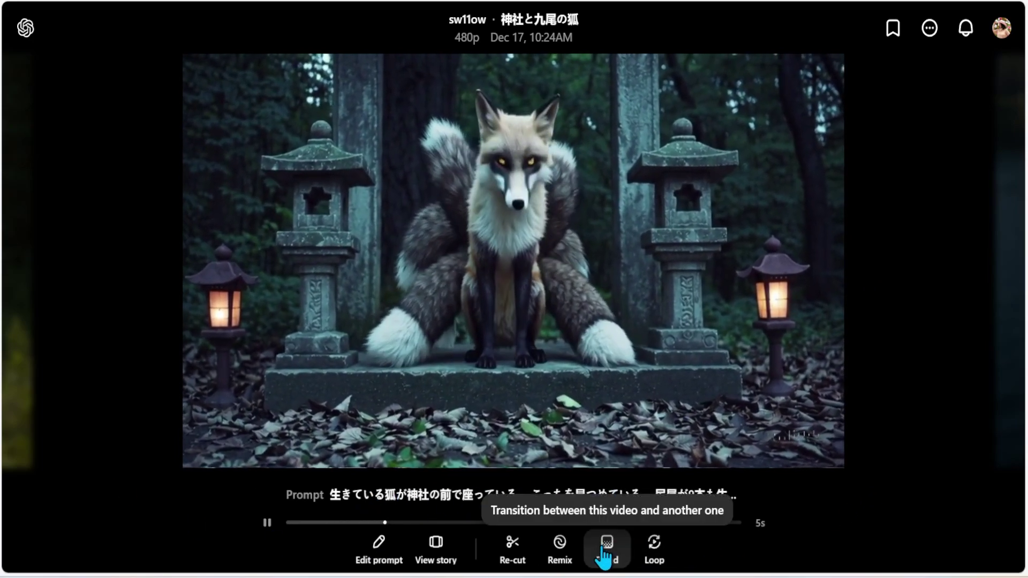
click(606, 546)
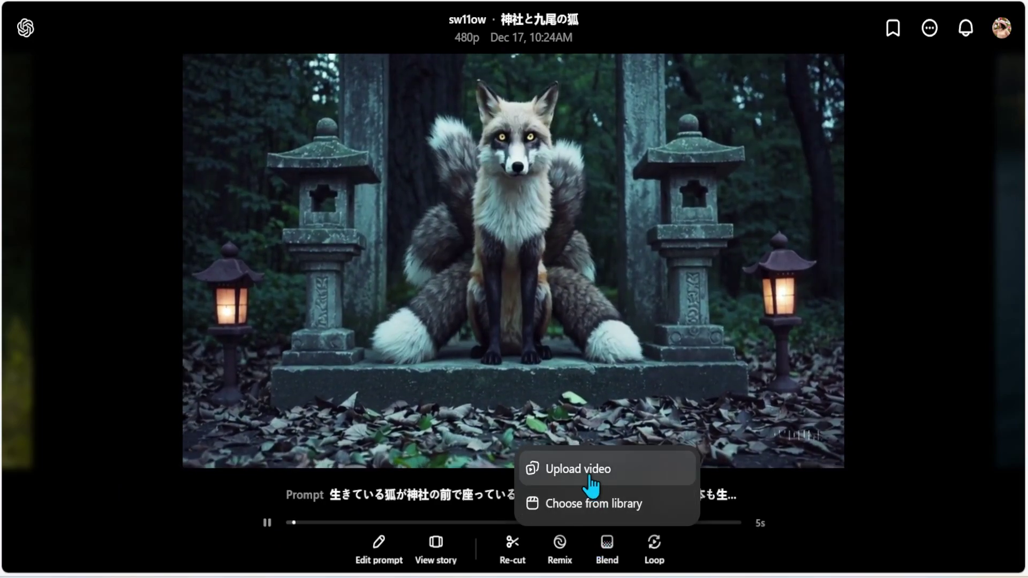
click(592, 484)
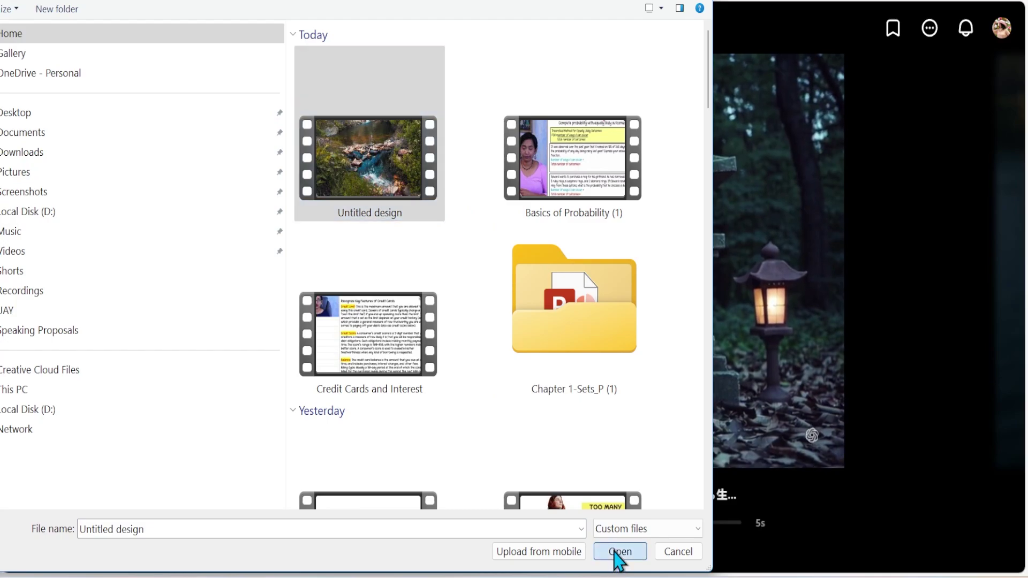
Upload 'Untitled design' as the blend video and reshape its influence curve into a Custom blend.
click(619, 552)
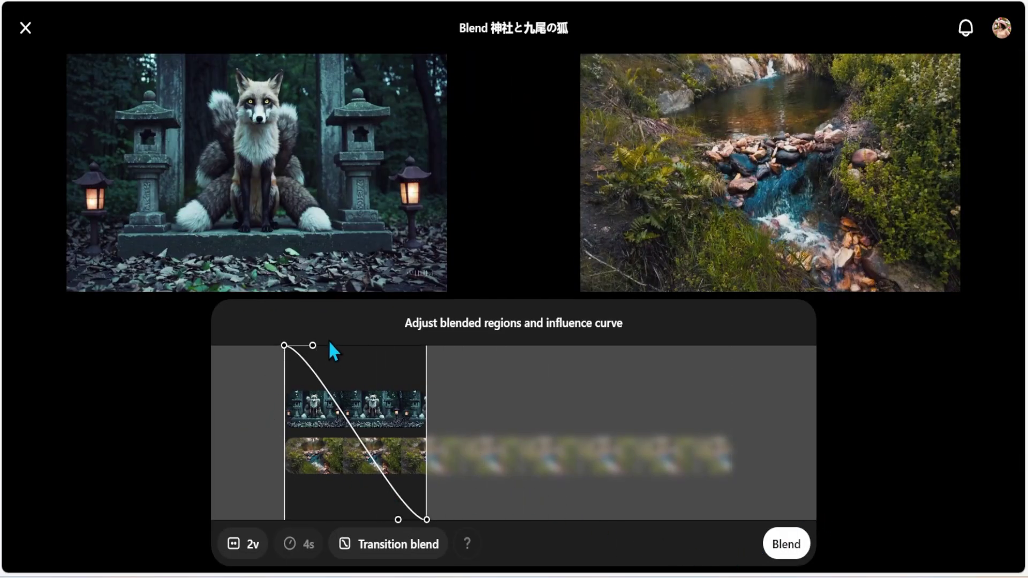
mouse_move(284, 346)
mouse_down()
mouse_move(281, 395)
mouse_move(284, 351)
mouse_up()
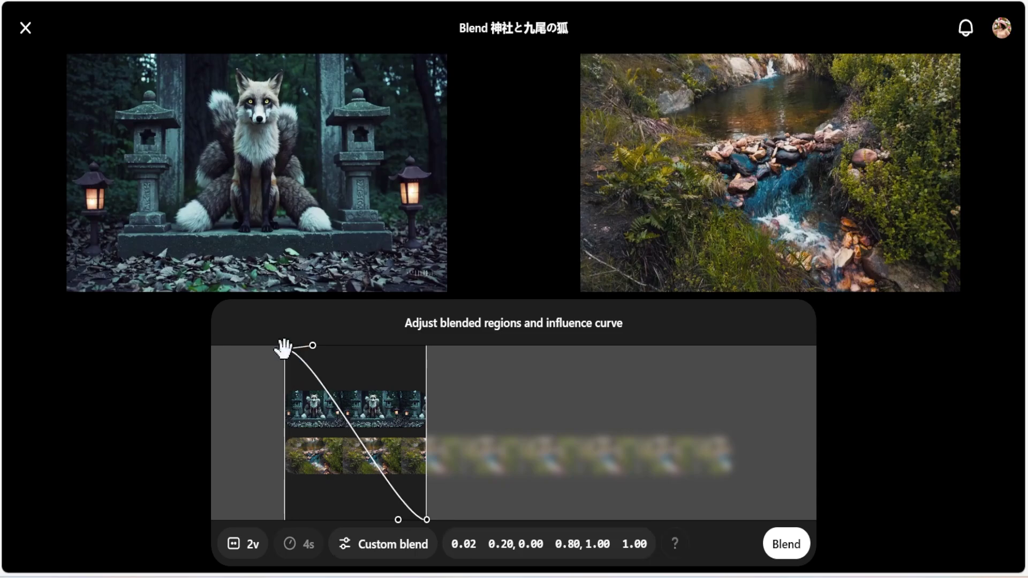
drag(284, 348, 284, 346)
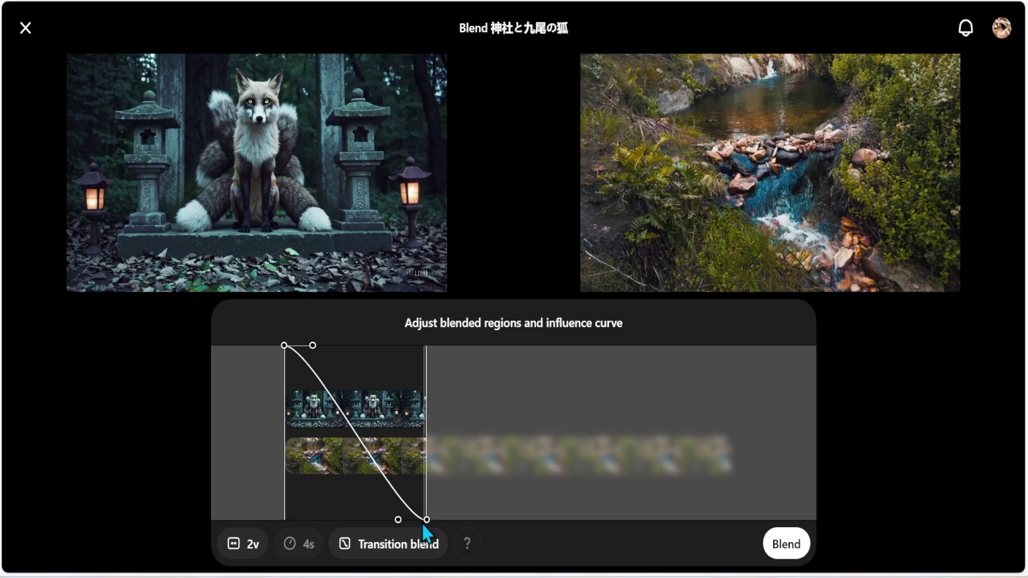
drag(396, 518, 336, 519)
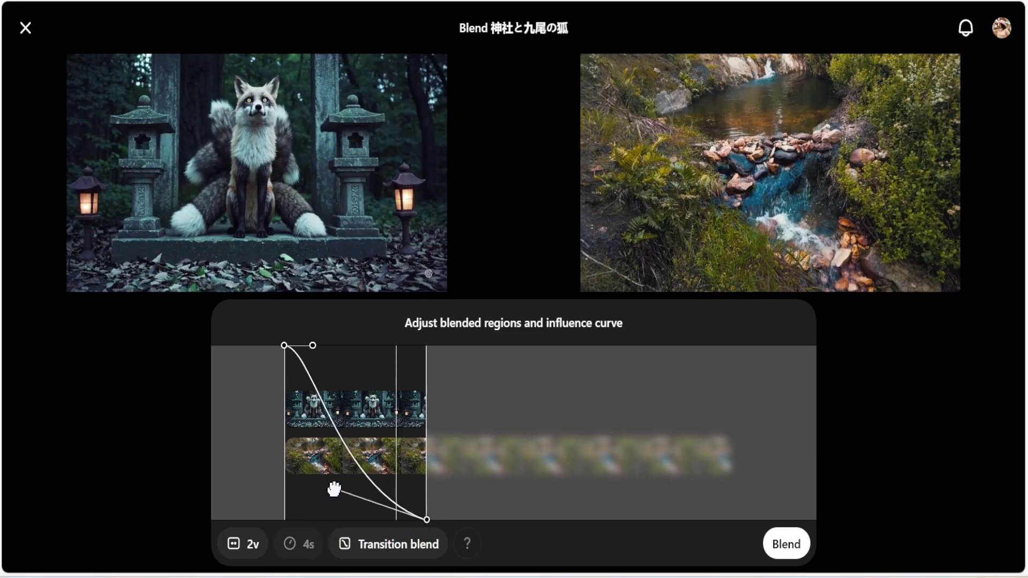
drag(347, 461, 348, 460)
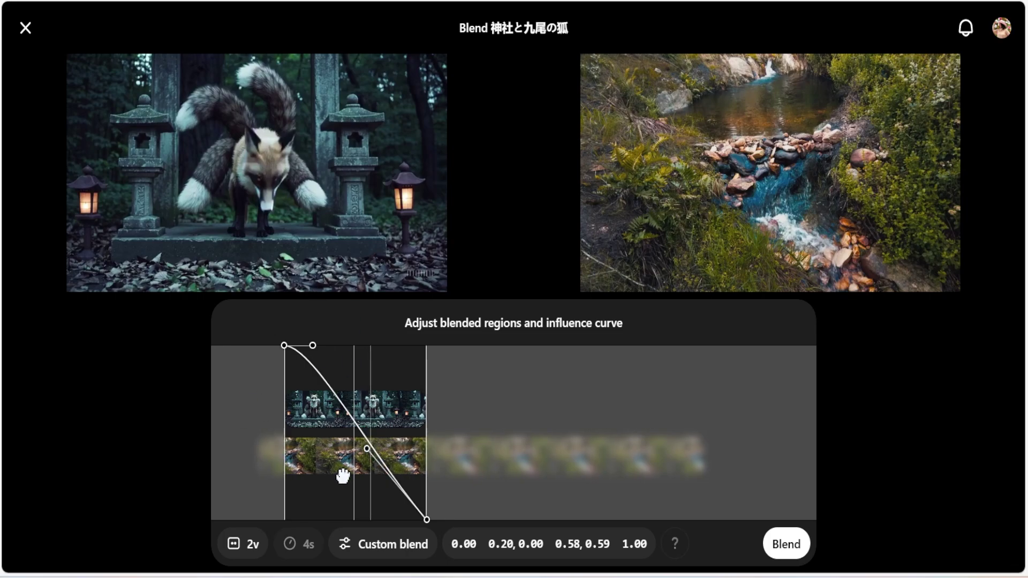
click(401, 548)
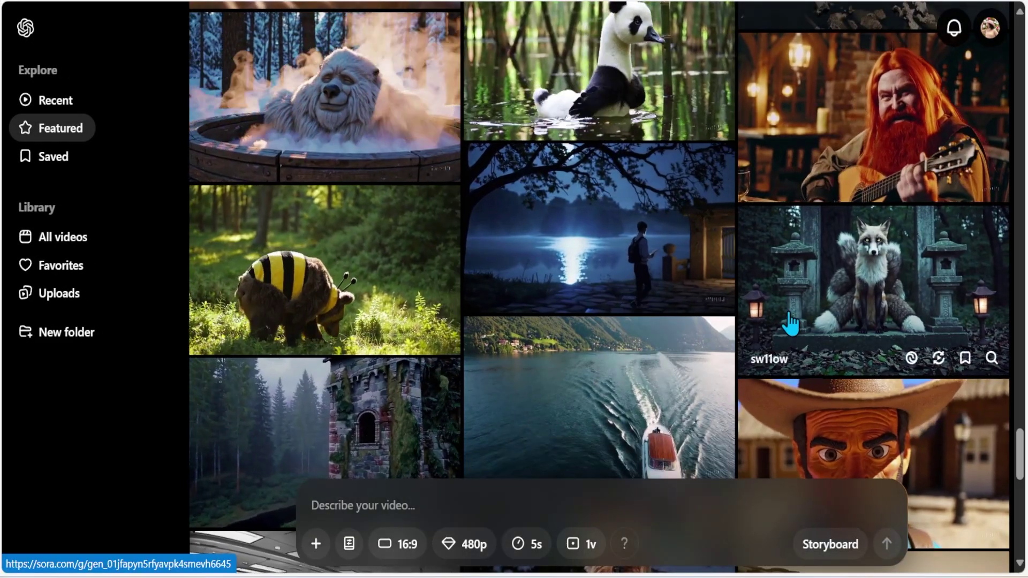
Scroll the Featured feed and open the Majestic Lion at Kotel video.
scroll(787, 321, down, 3)
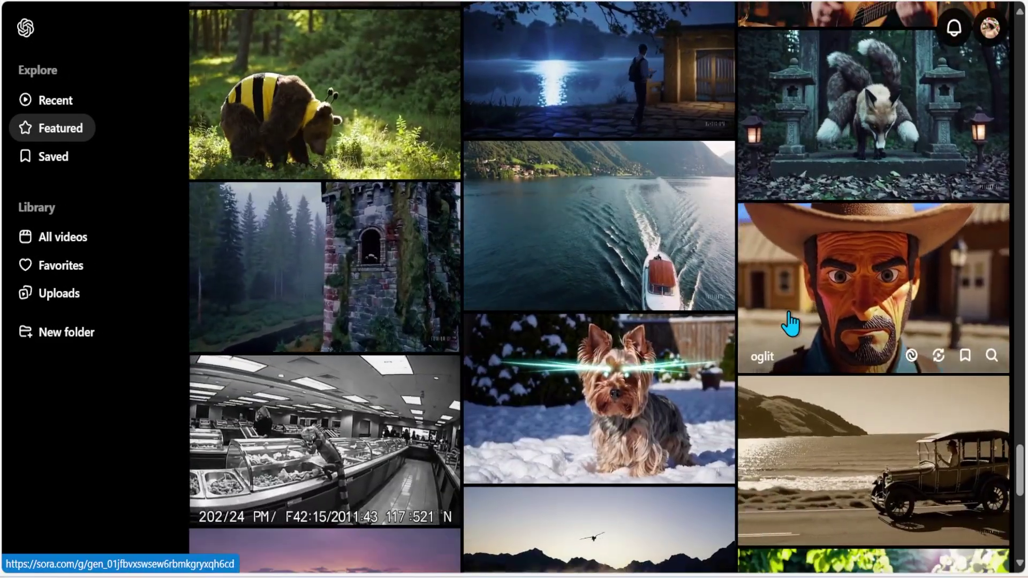
scroll(705, 301, down, 10)
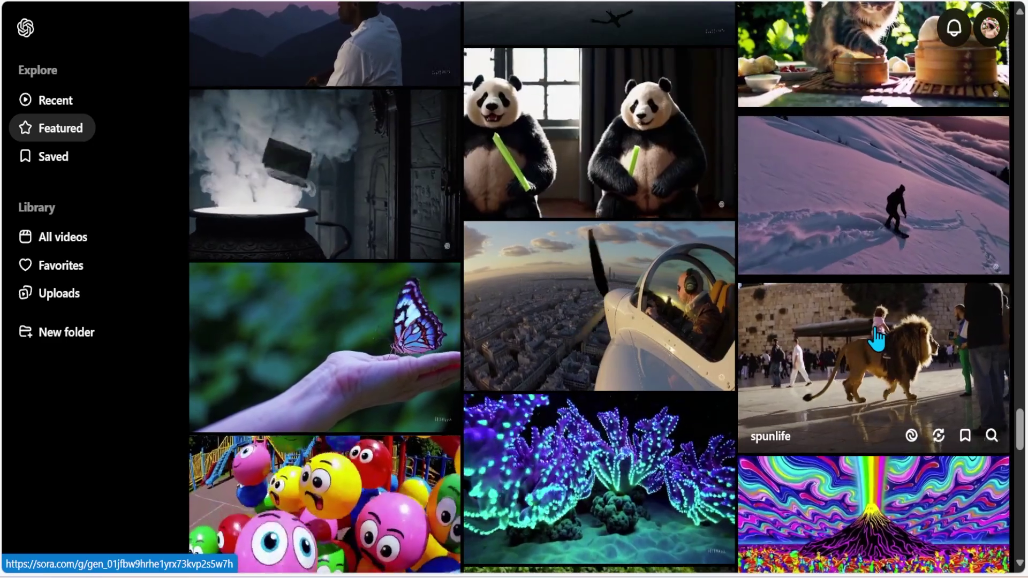
click(876, 338)
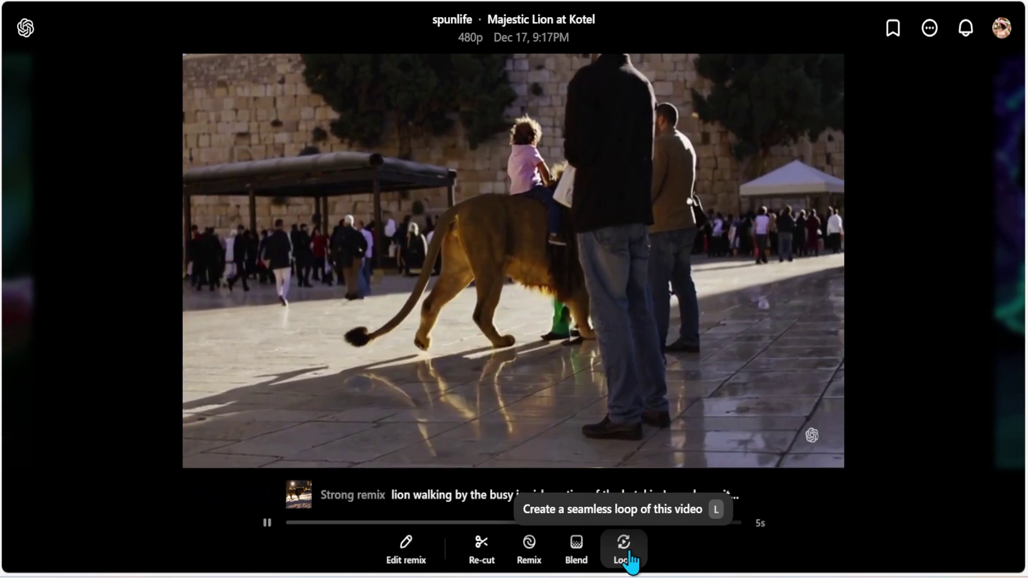
Trim the loop section inward at Normal loop length, then close the Loop editor.
click(623, 551)
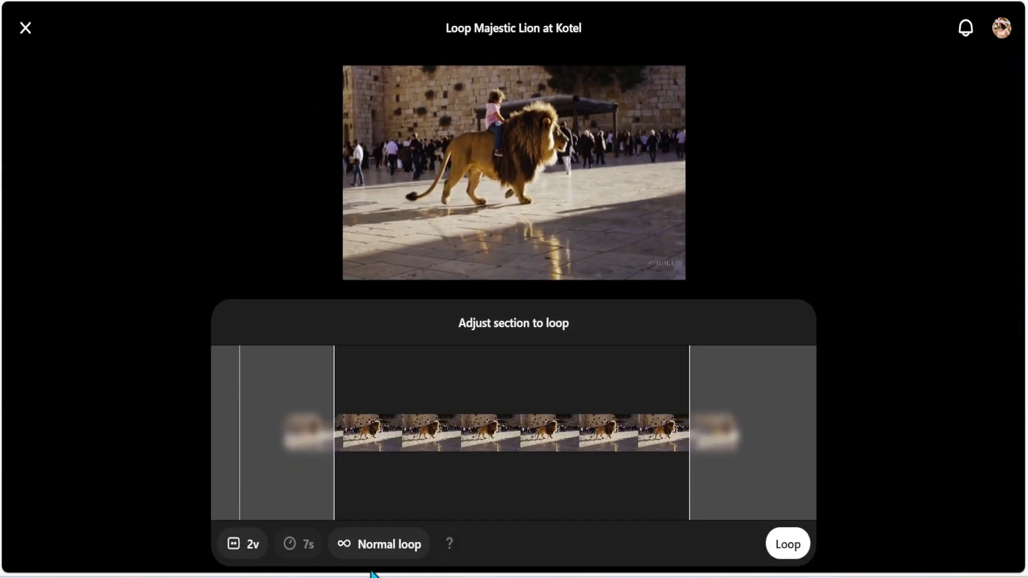
click(378, 559)
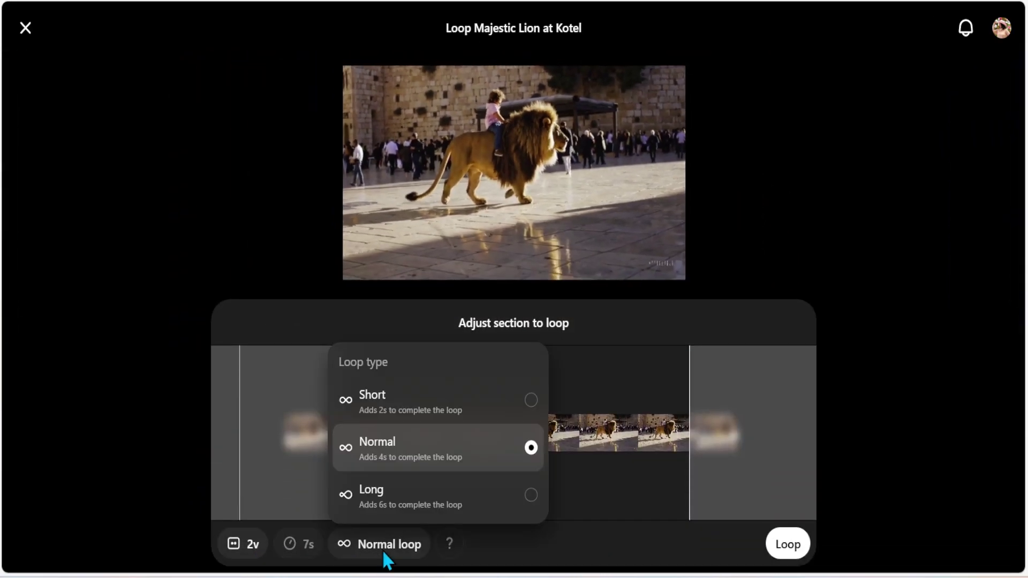
click(533, 549)
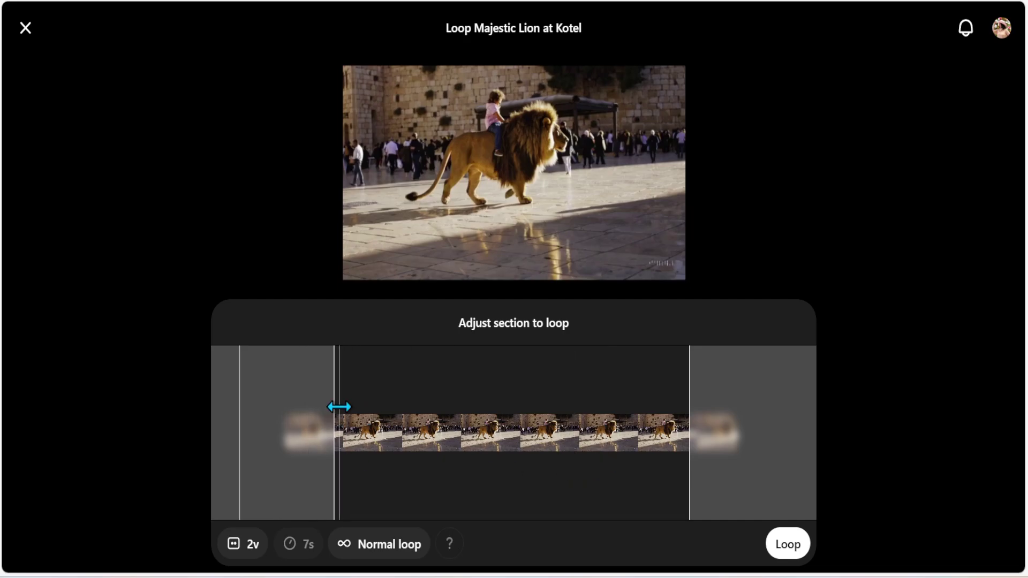
drag(339, 406, 442, 421)
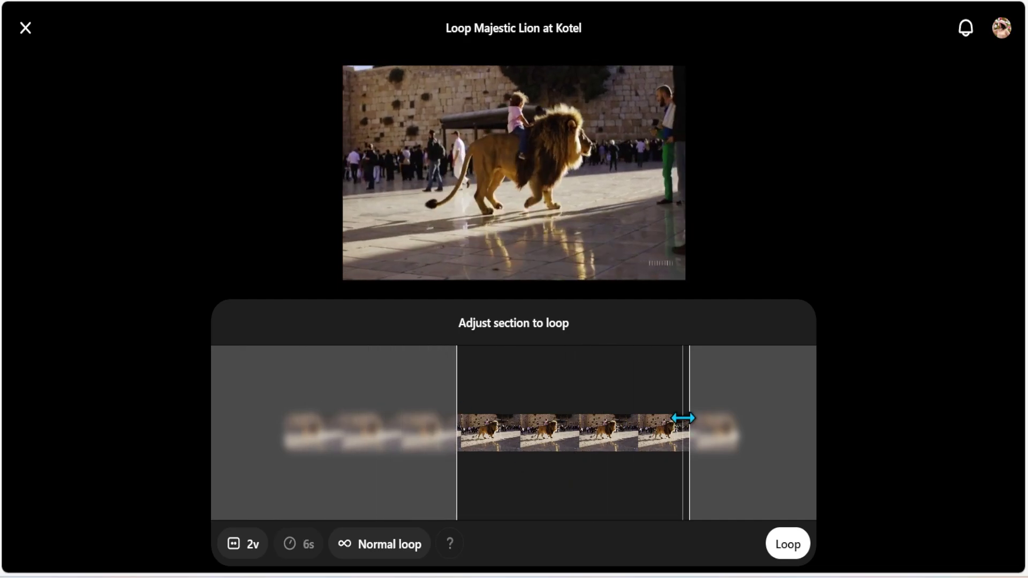
drag(682, 418, 640, 430)
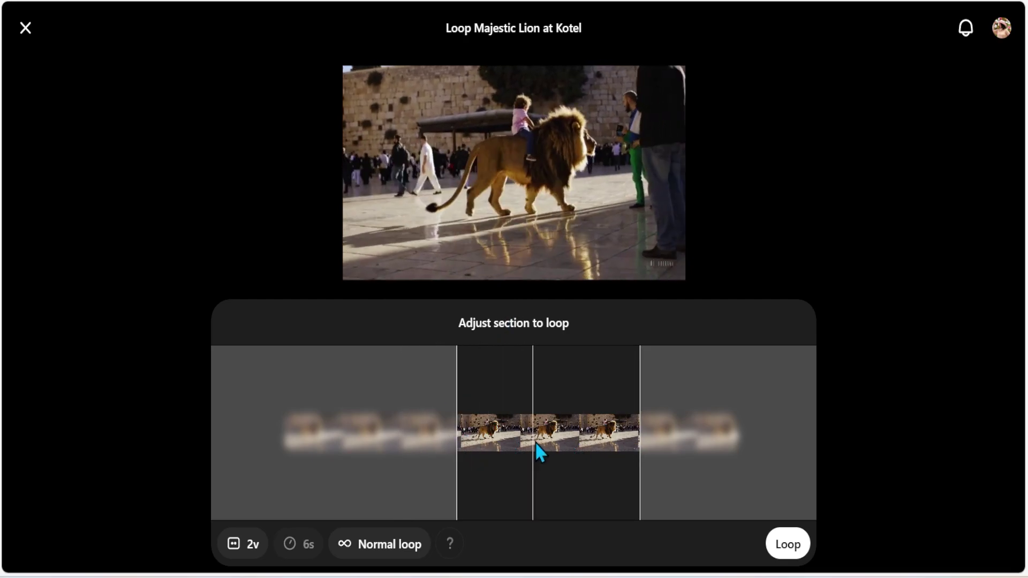
click(389, 556)
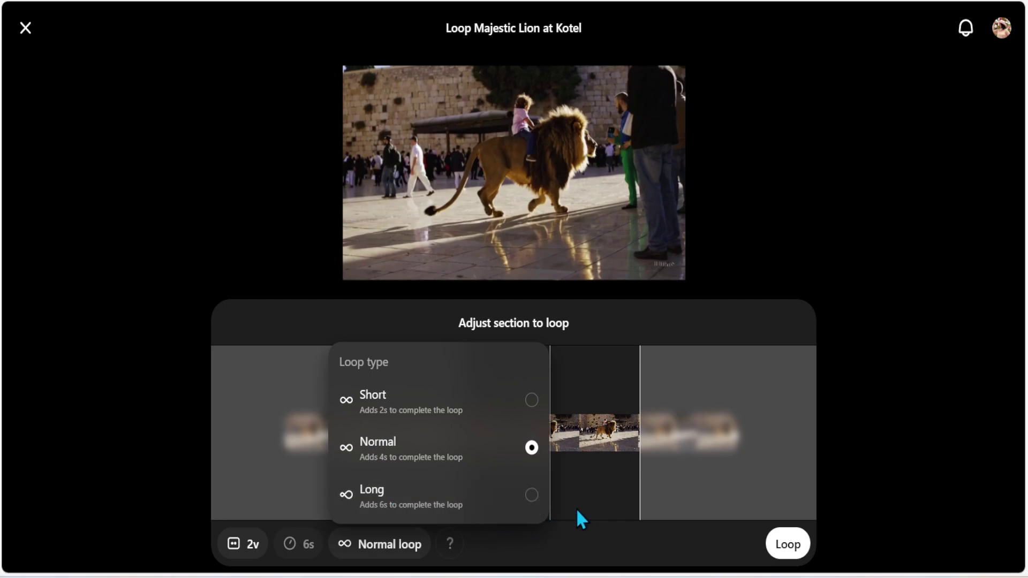
click(878, 262)
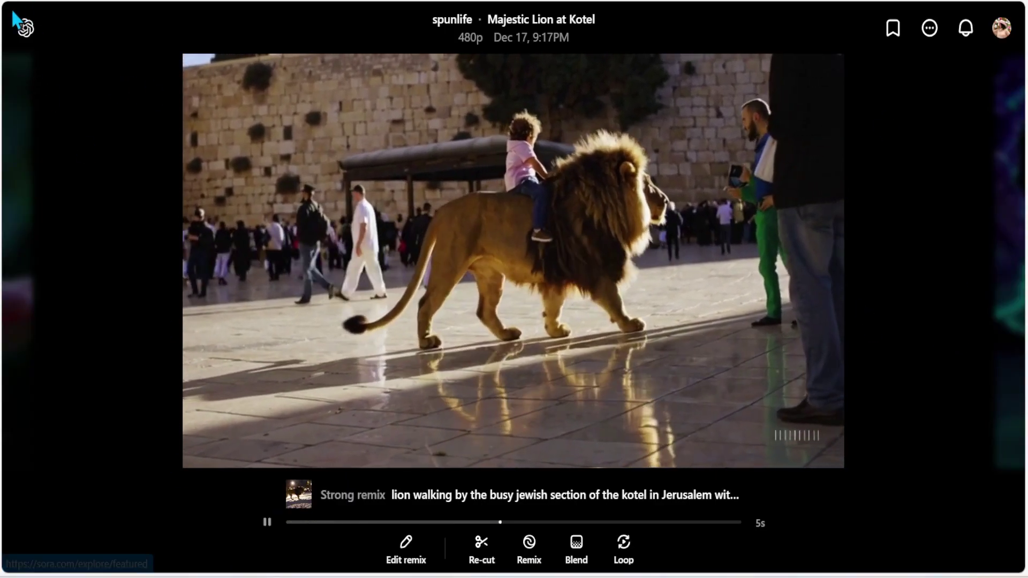
Return to the Featured grid and look through the account menu and Settings.
click(23, 32)
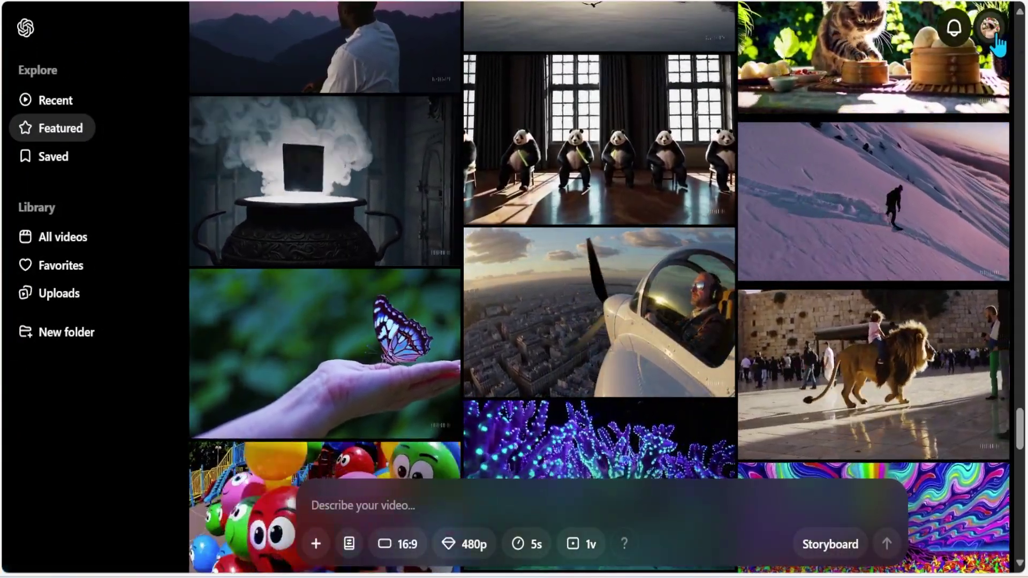
click(994, 31)
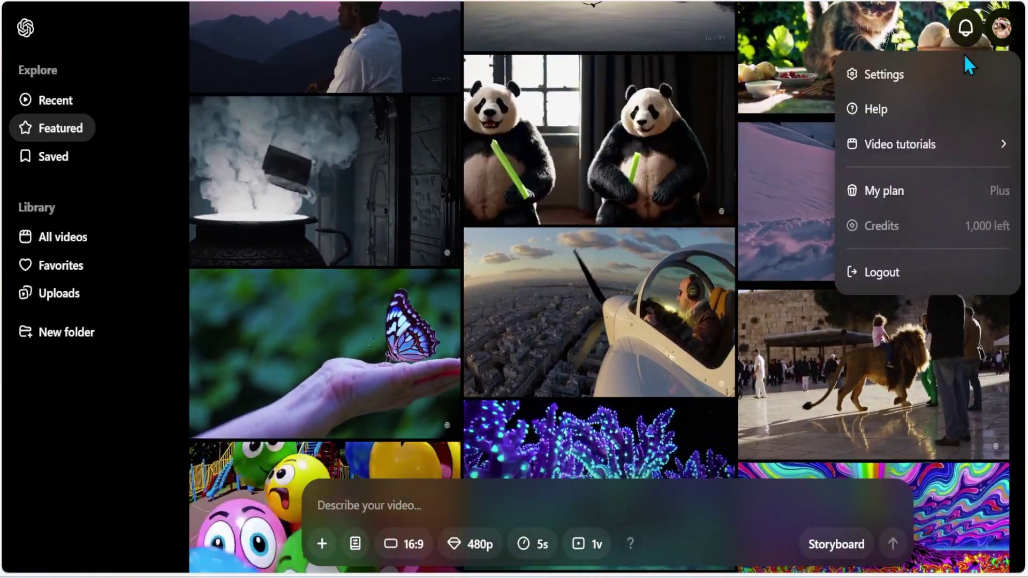
mouse_move(898, 143)
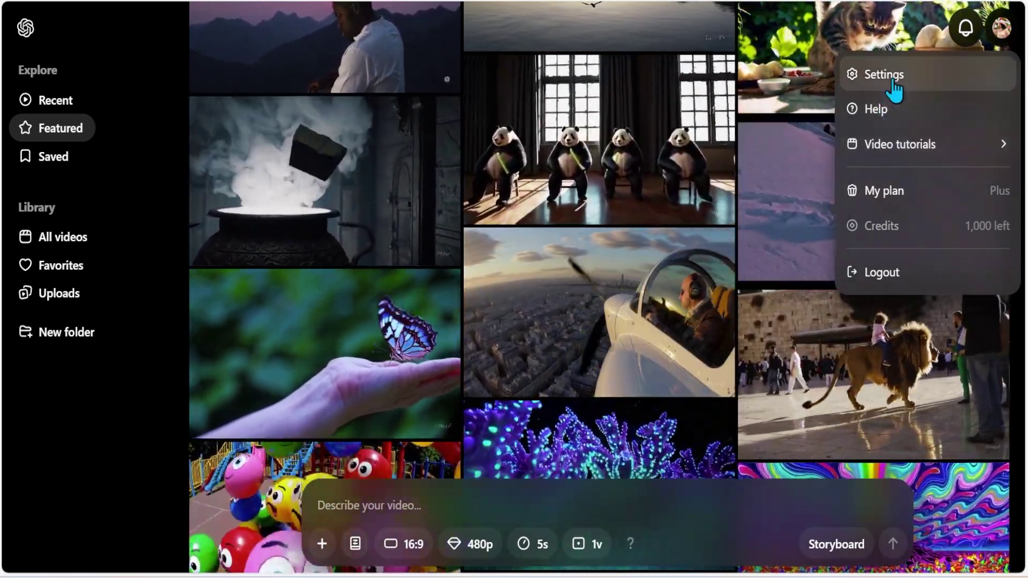
click(891, 76)
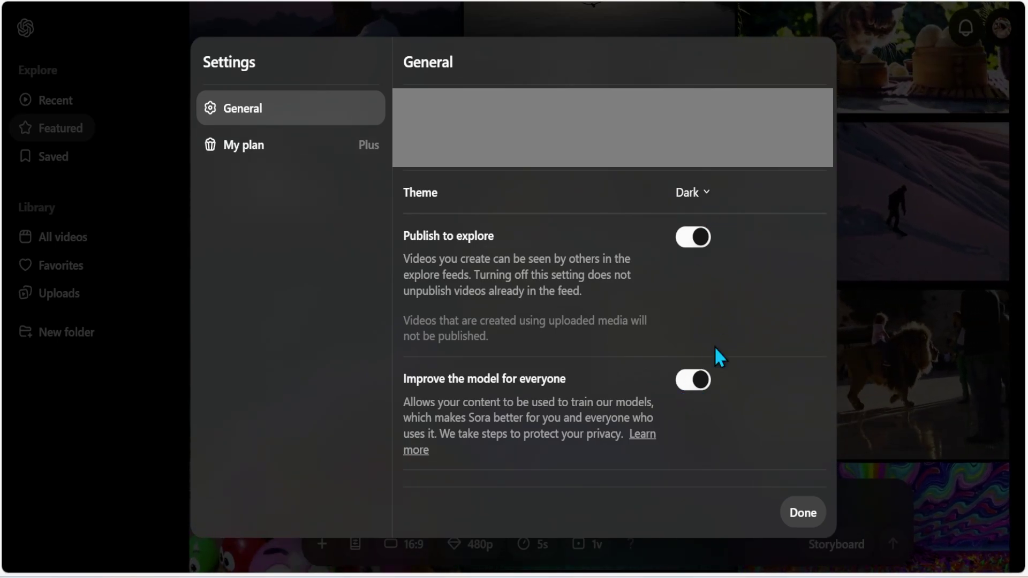
click(934, 221)
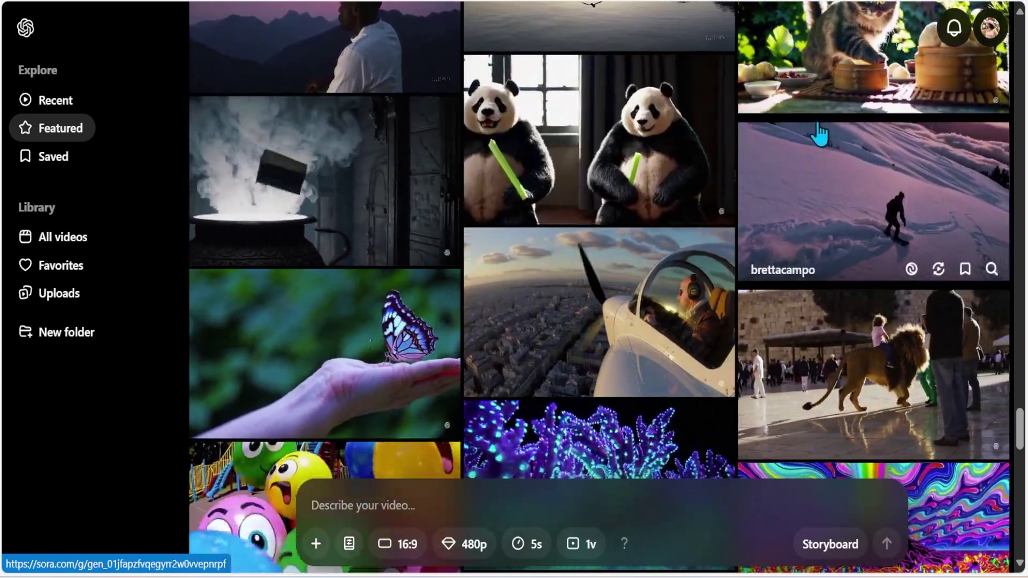
Check the Activity panel, reopen and close the account menu, and scroll the Featured grid.
scroll(817, 190, down, 2)
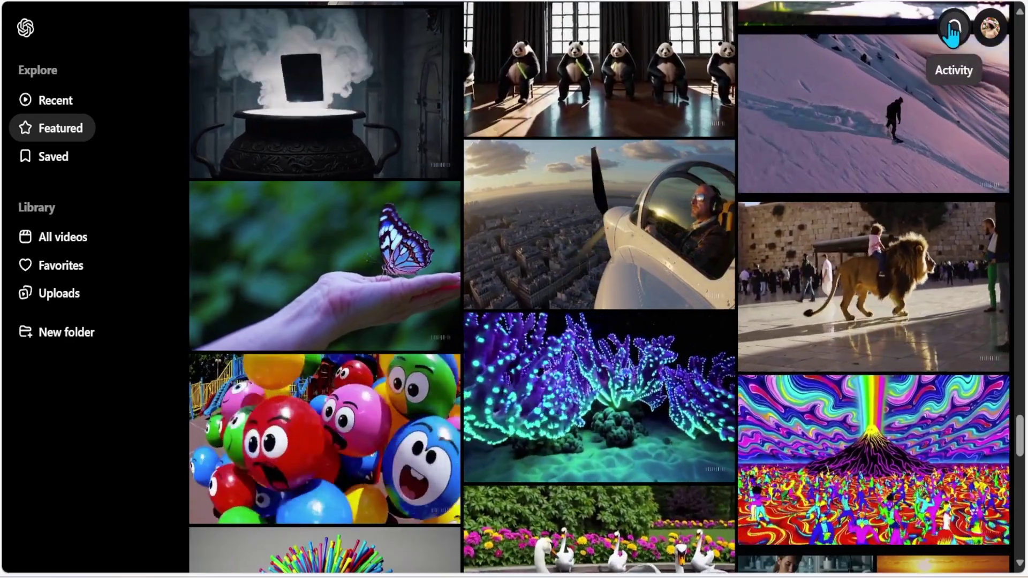
click(953, 27)
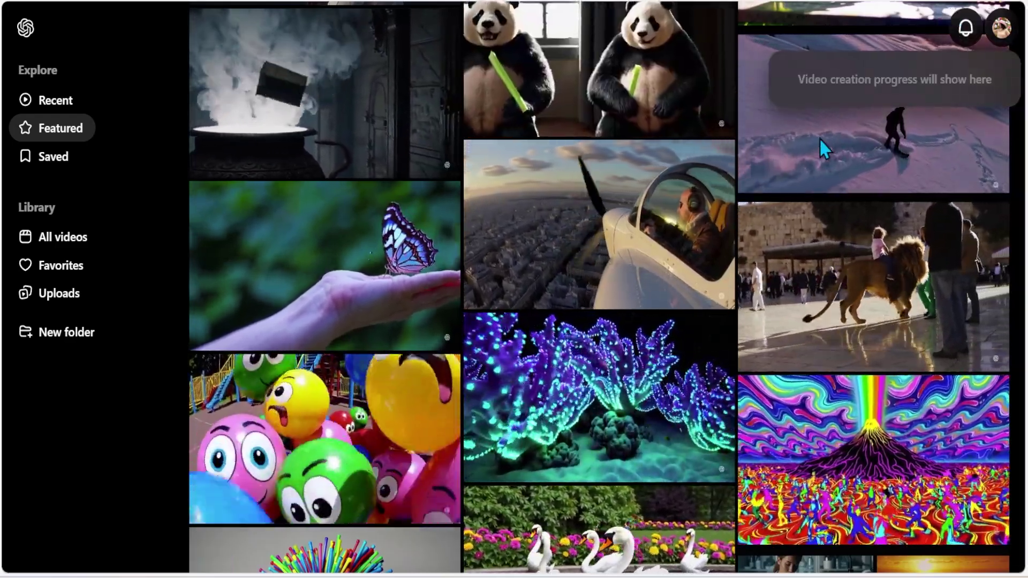
click(826, 151)
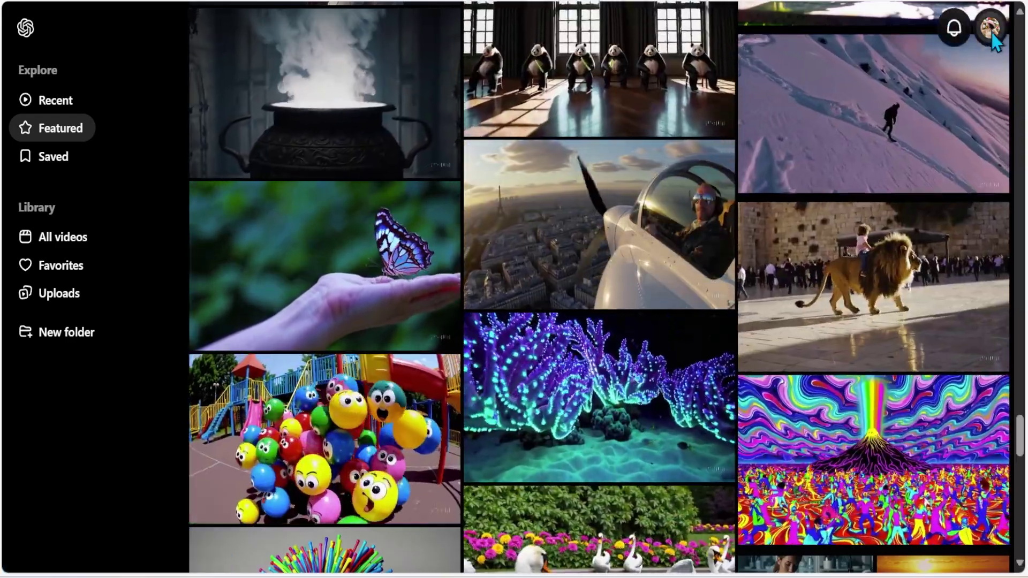
click(990, 32)
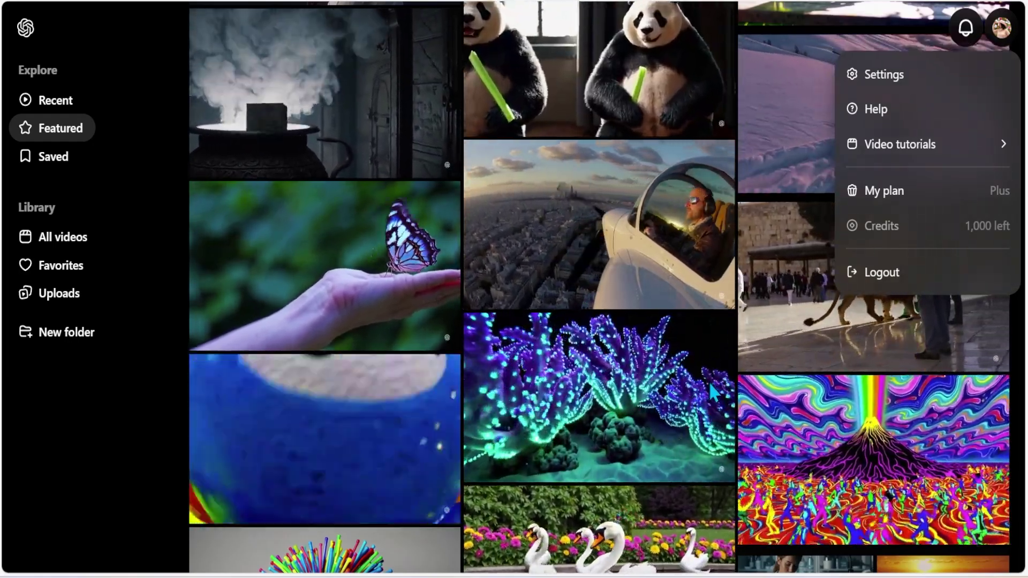
mouse_move(759, 361)
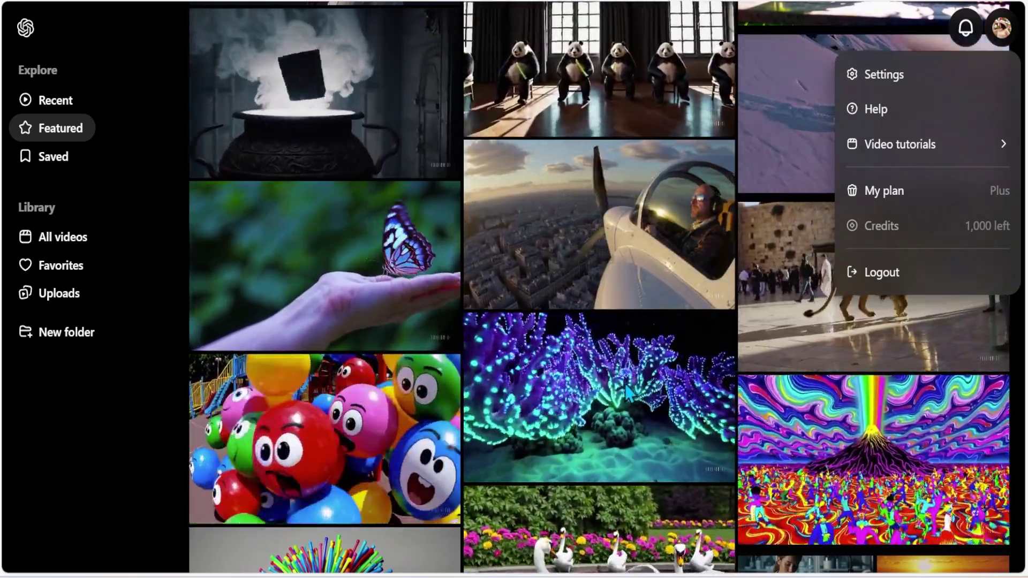
click(626, 393)
click(590, 388)
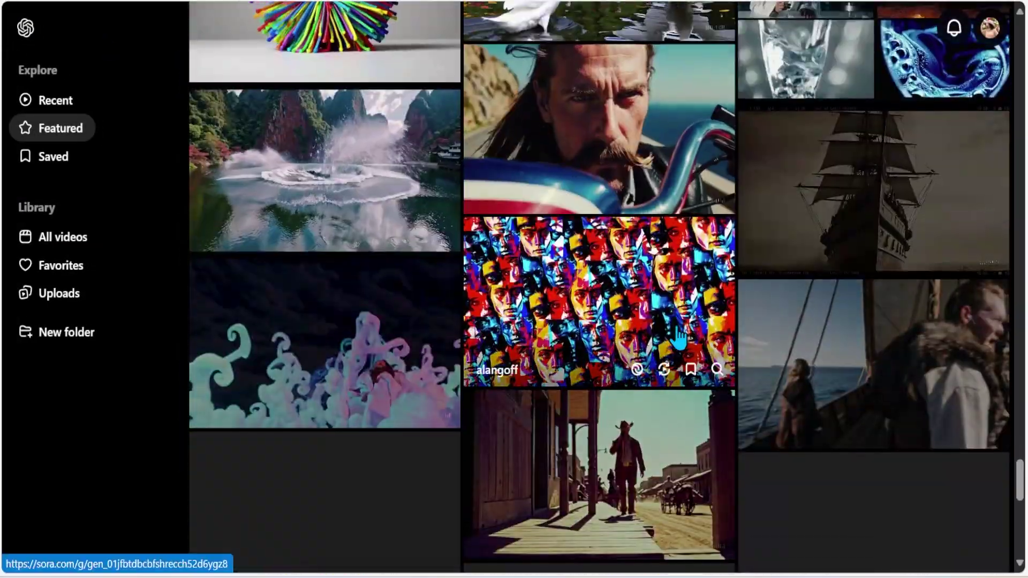
scroll(679, 337, down, 6)
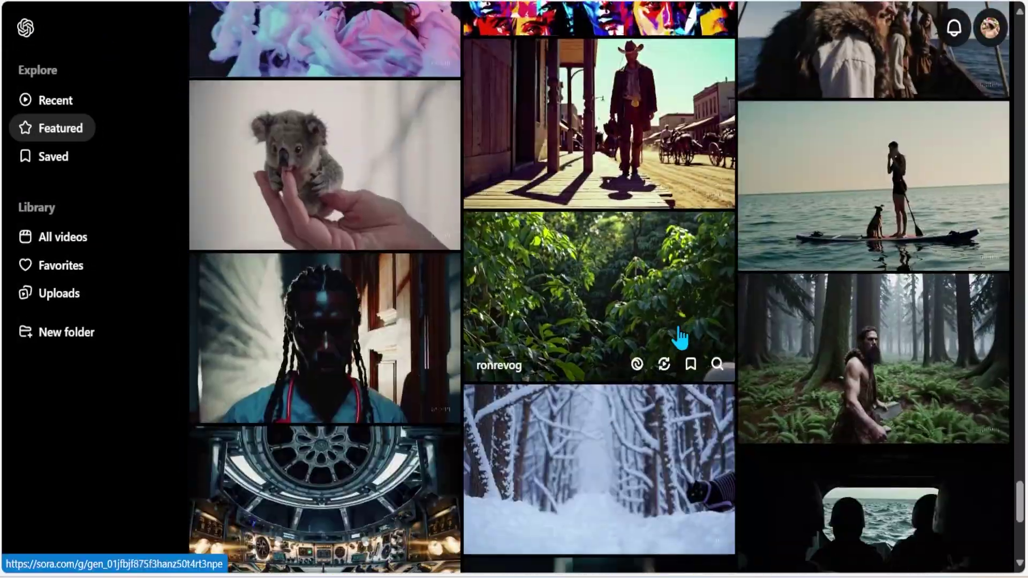
scroll(678, 338, down, 5)
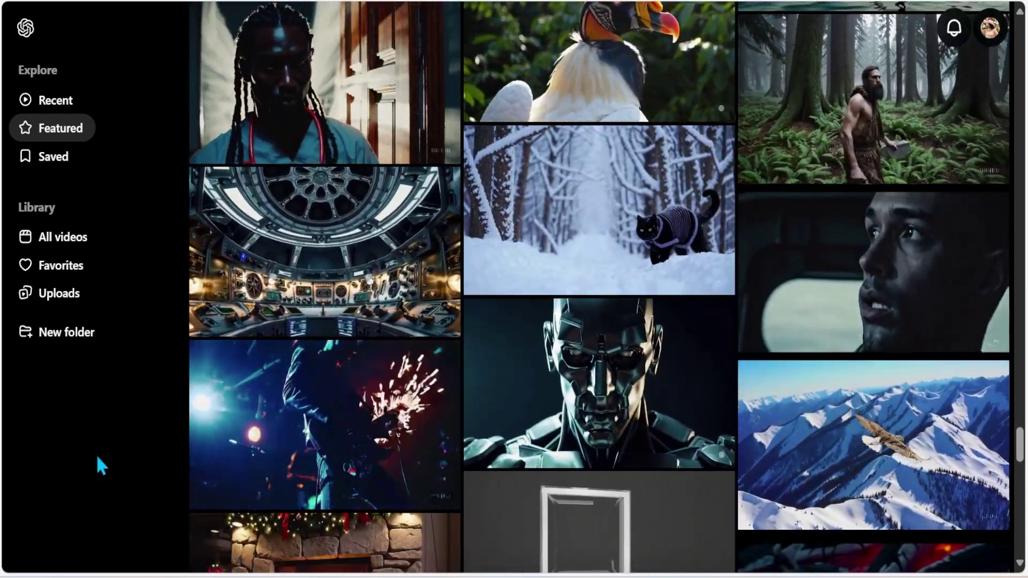
scroll(642, 439, up, 3)
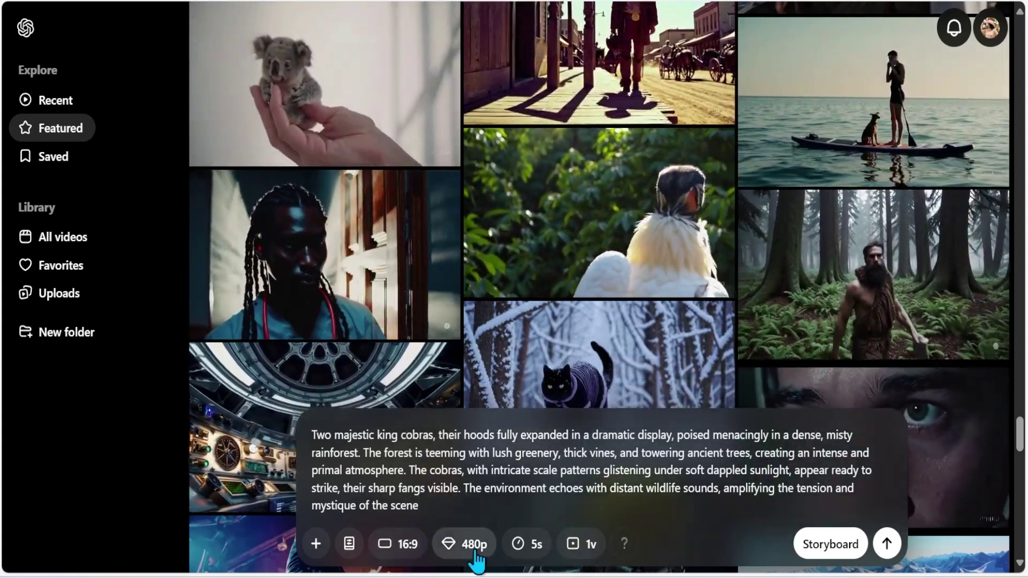
Keep the 480p resolution and queue the king cobras rainforest video at 16:9, 5s.
click(475, 551)
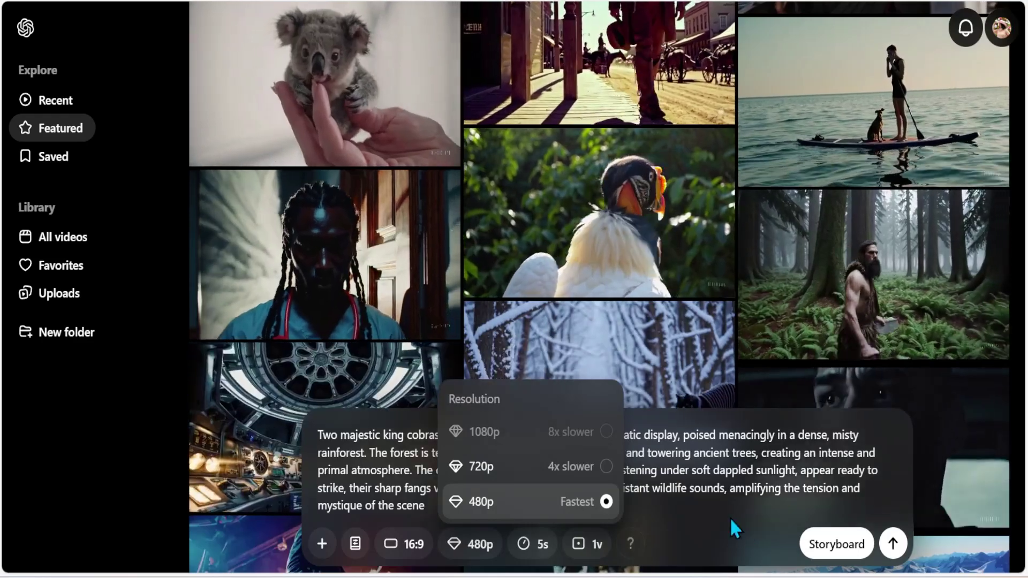
click(730, 518)
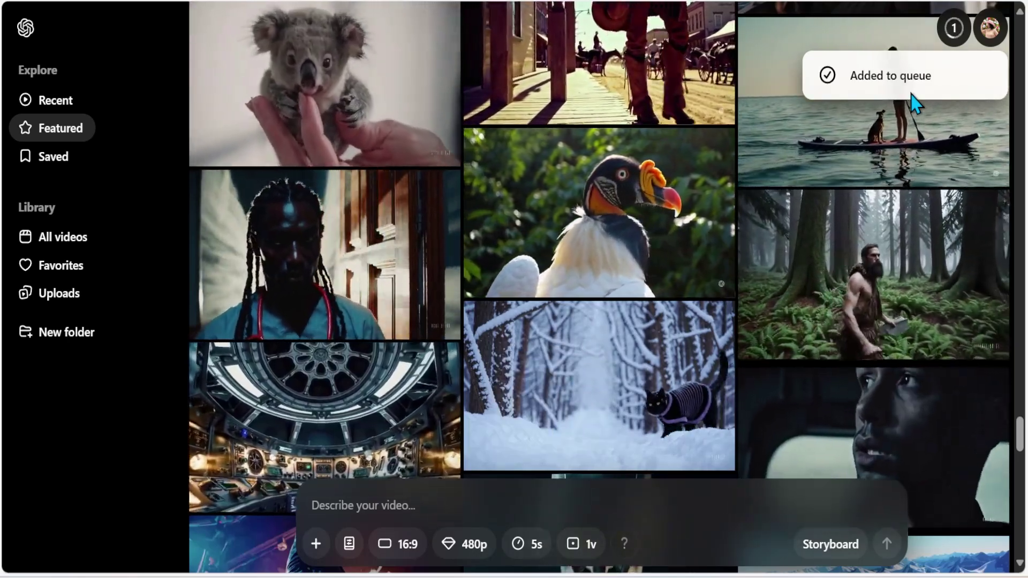
Open the Hoodoo's Sunrise Symphony canyon video from the Featured grid and view its storyboard.
scroll(851, 190, down, 2)
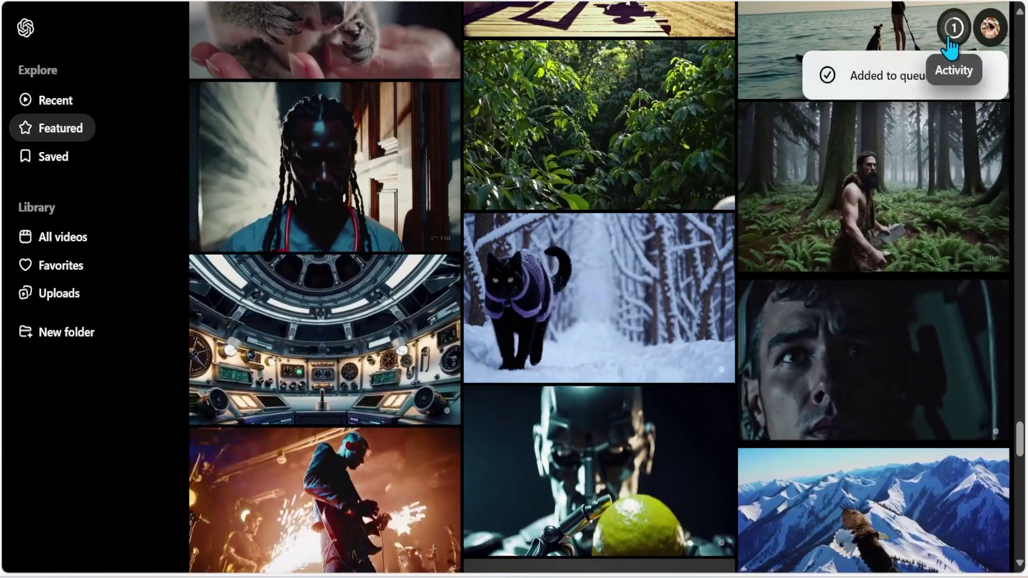
scroll(698, 226, down, 4)
scroll(699, 226, down, 8)
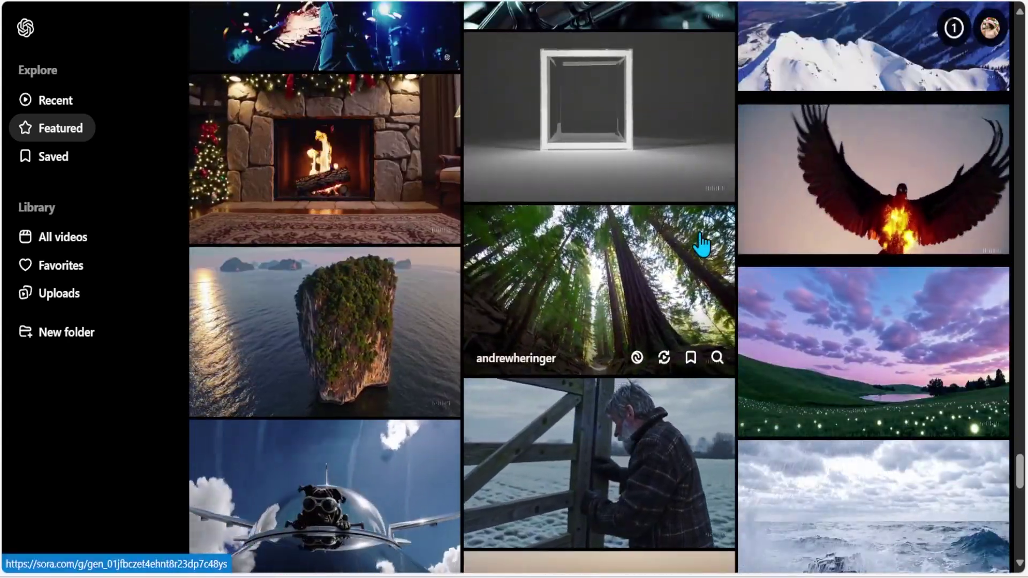
scroll(702, 245, down, 4)
scroll(701, 245, down, 2)
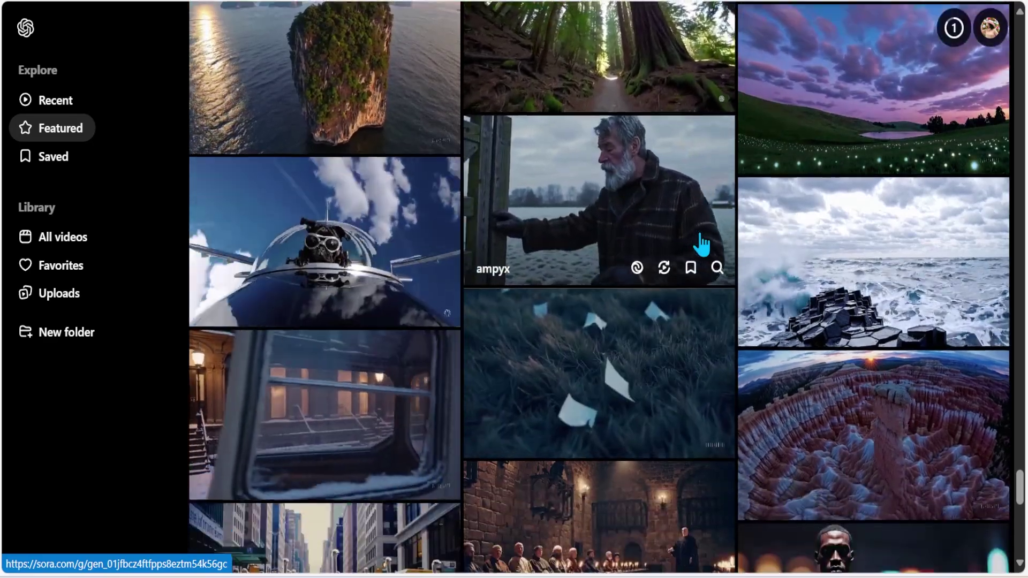
scroll(701, 246, down, 2)
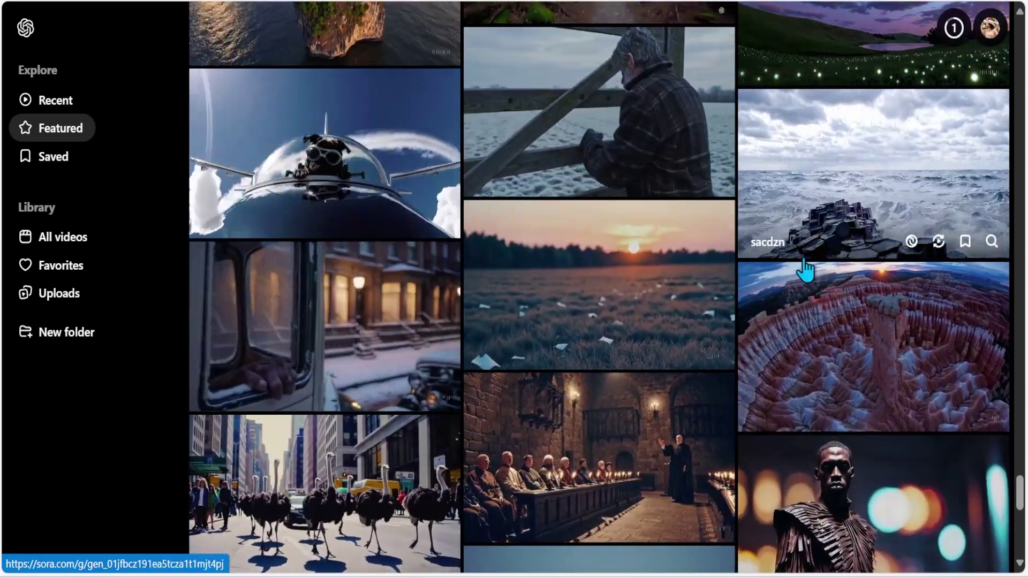
scroll(813, 268, down, 2)
click(830, 262)
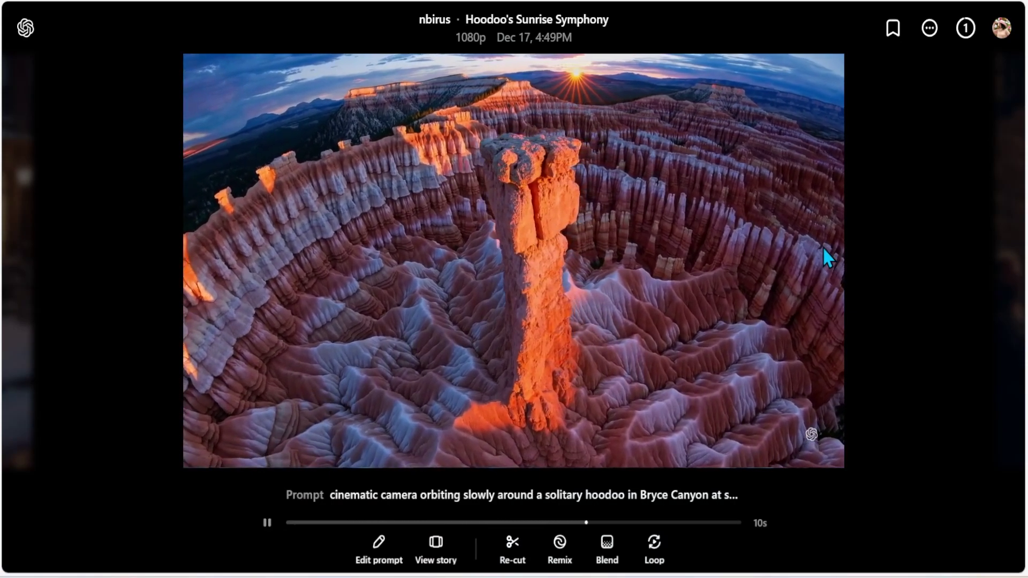
click(436, 557)
click(588, 335)
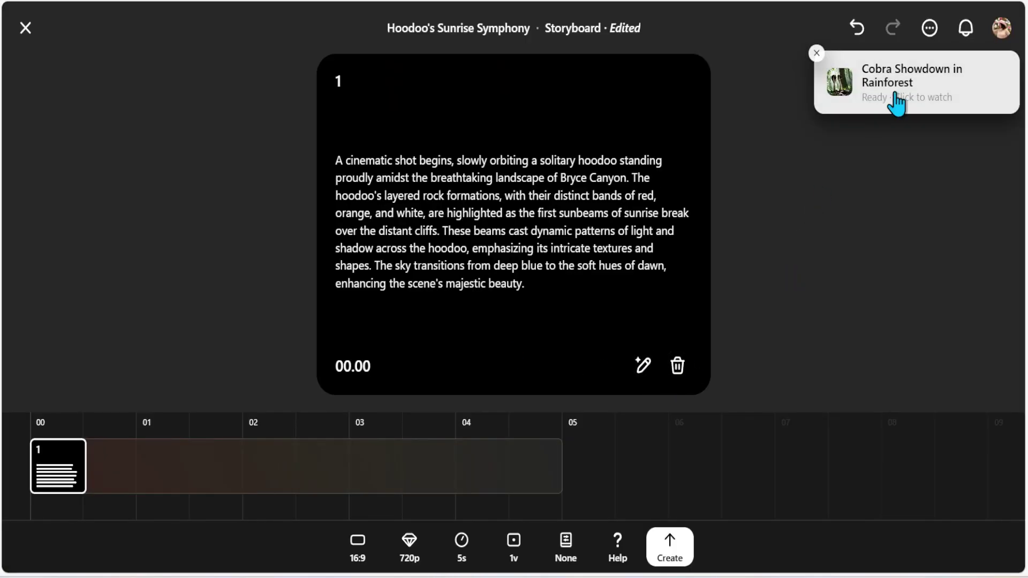
Replace the Cobra Showdown prompt with king cobras fighting in the jungle while raining, and regenerate.
click(926, 88)
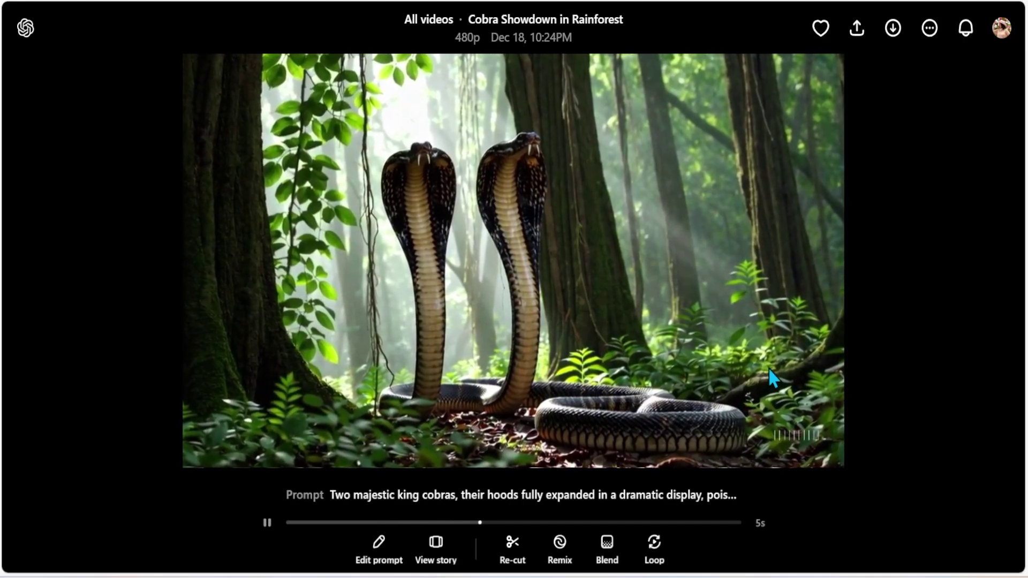
click(379, 556)
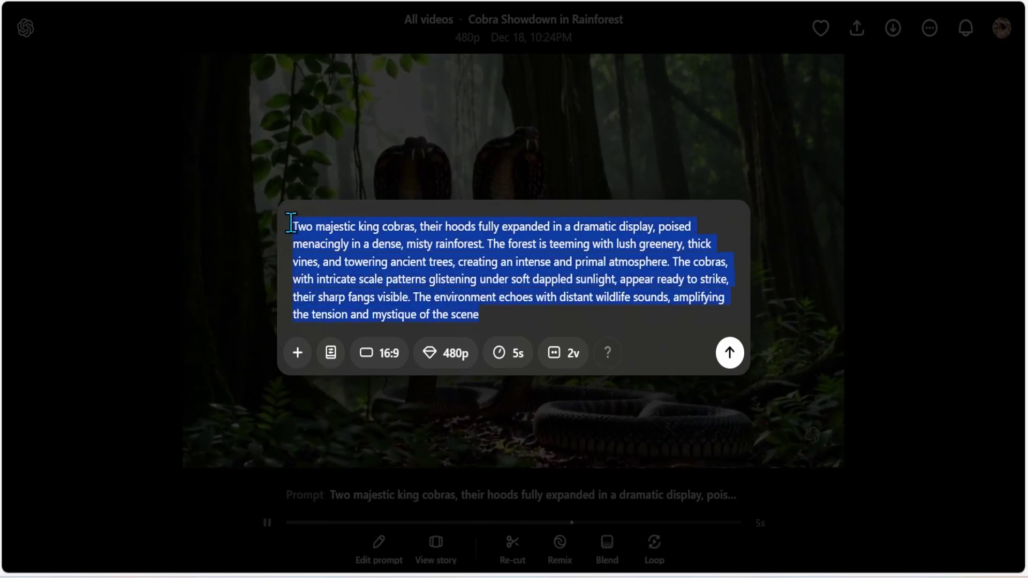
key(BackSpace)
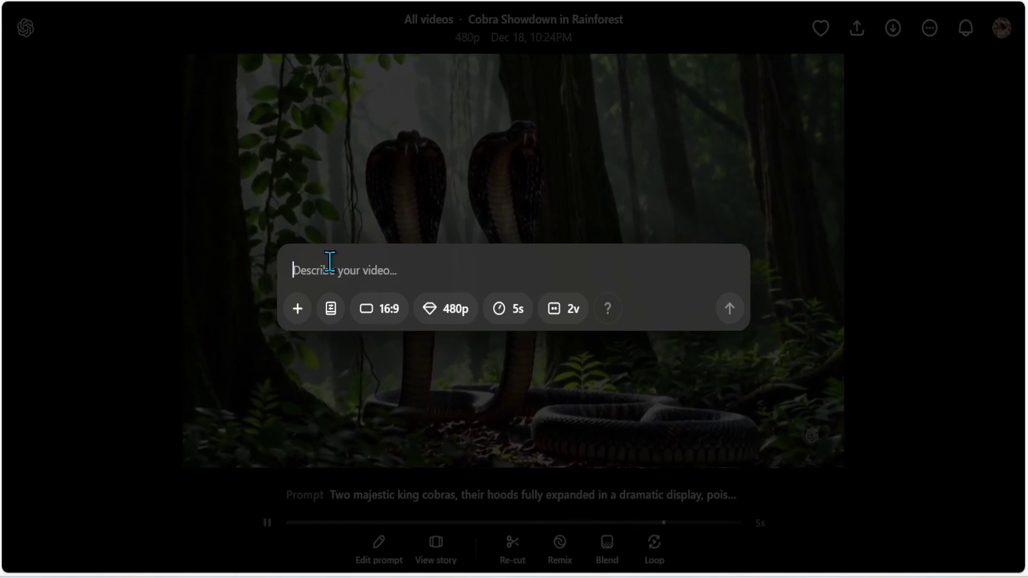
text(Two majestic king cobras fighting in the jungle)
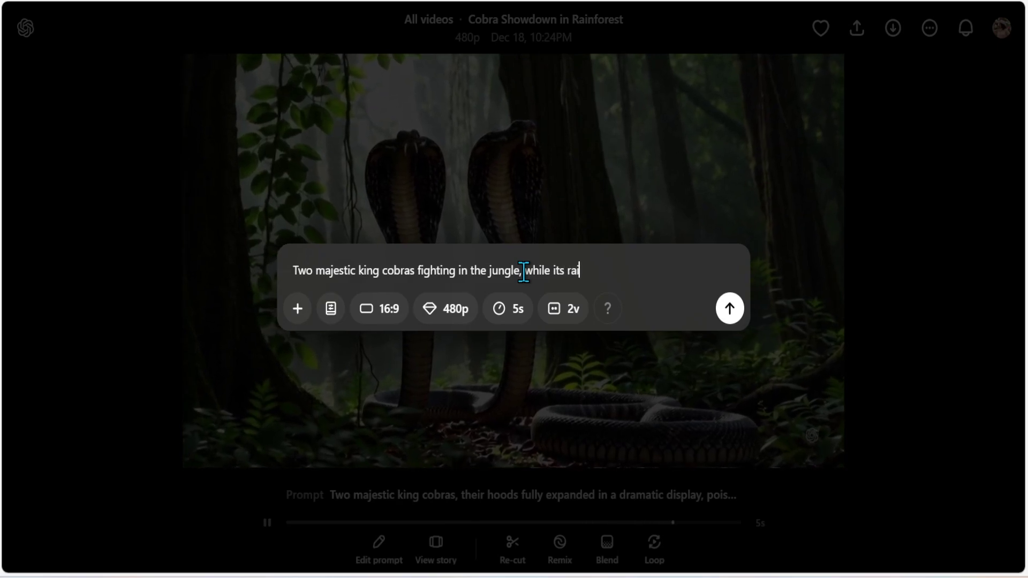
text(g)
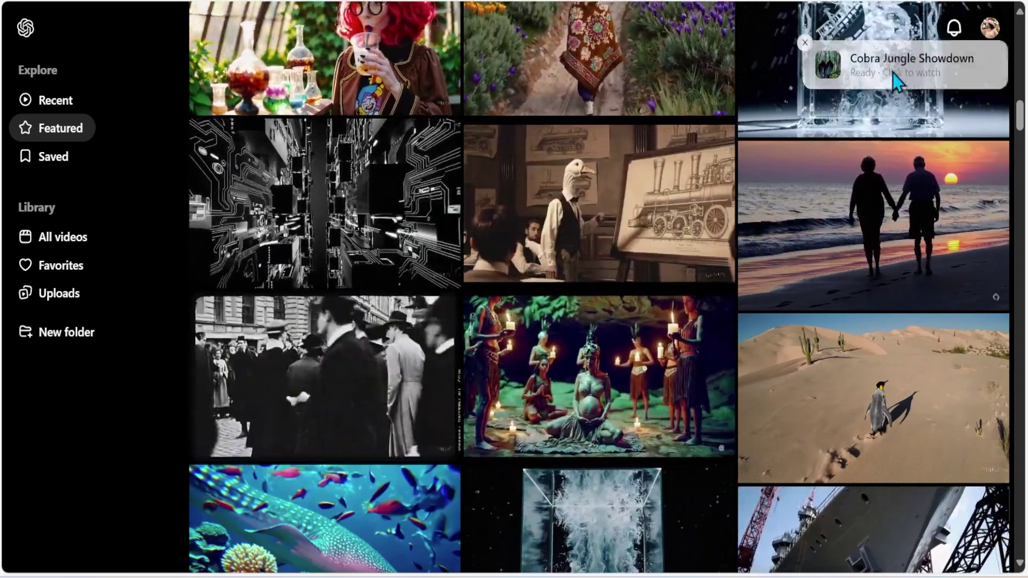
Open and watch both generated variations of Cobra Jungle Showdown.
click(892, 80)
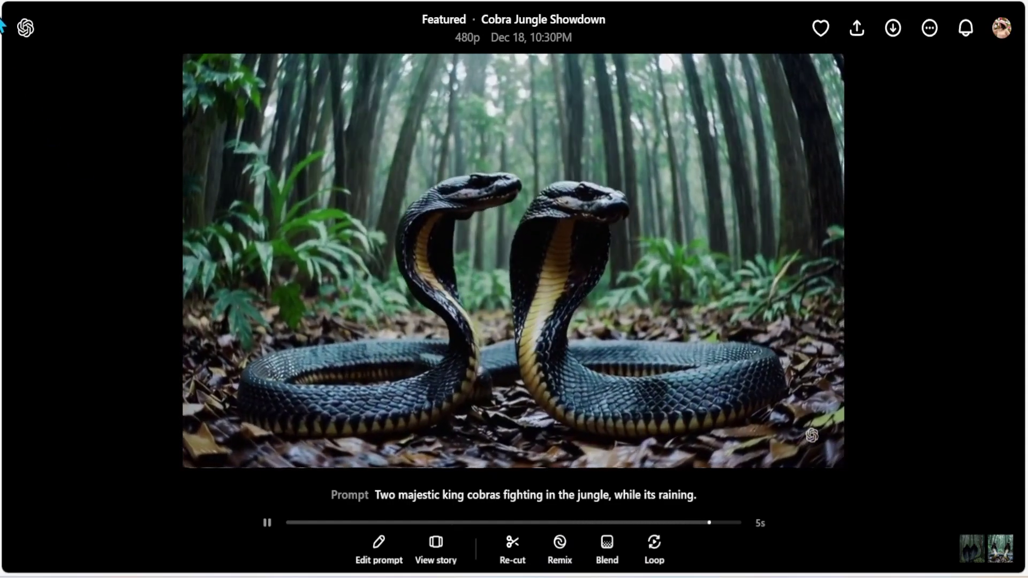
mouse_move(1, 3)
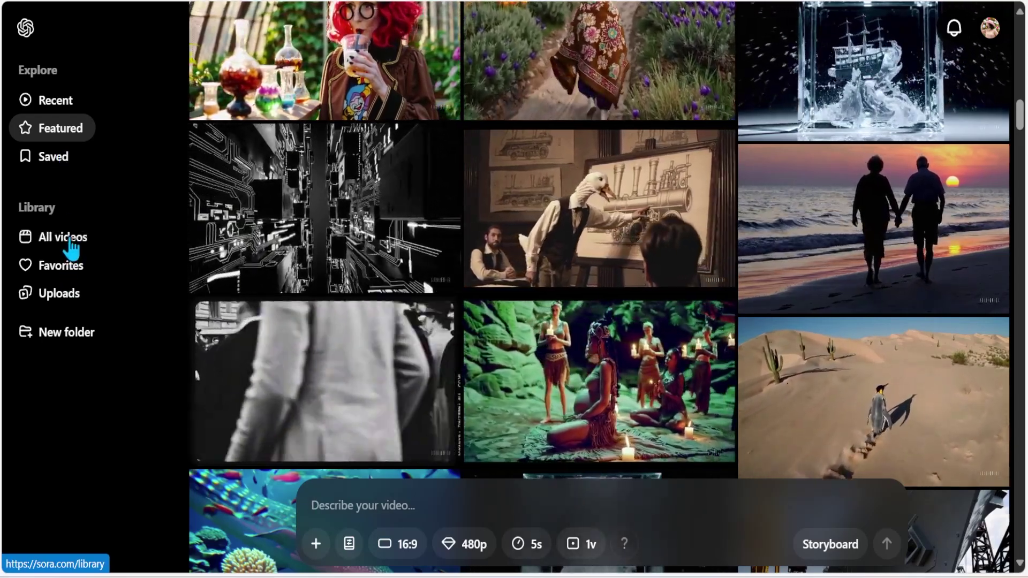
Browse the All videos library and the Favorites collection.
click(65, 238)
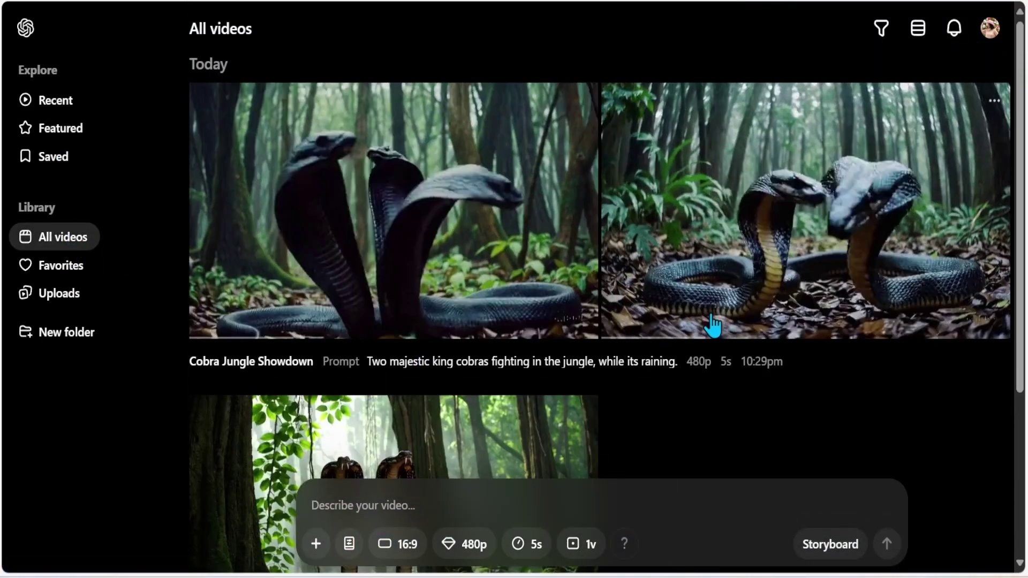
scroll(725, 321, down, 2)
scroll(425, 358, up, 2)
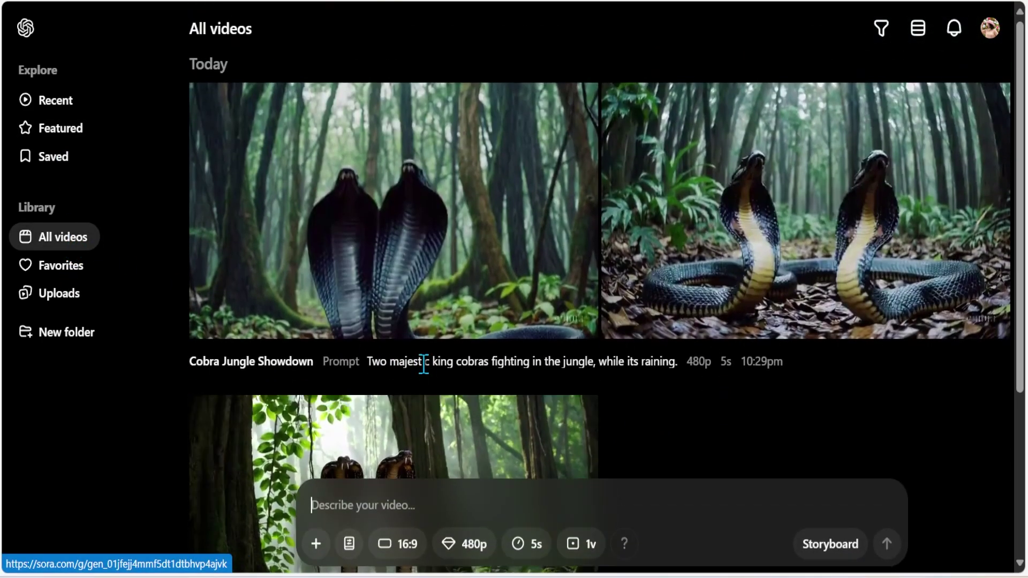
scroll(535, 431, down, 5)
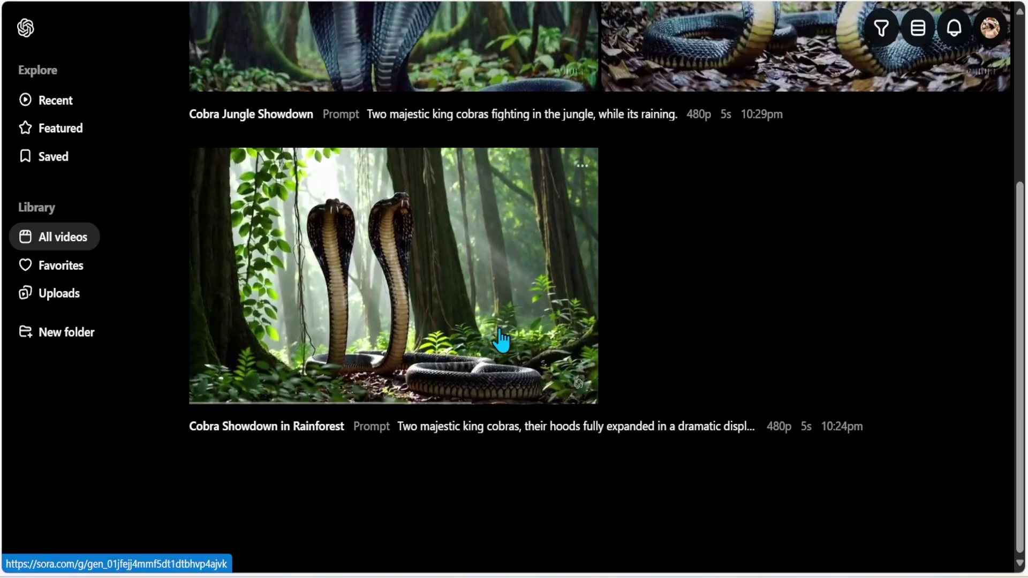
scroll(553, 300, up, 3)
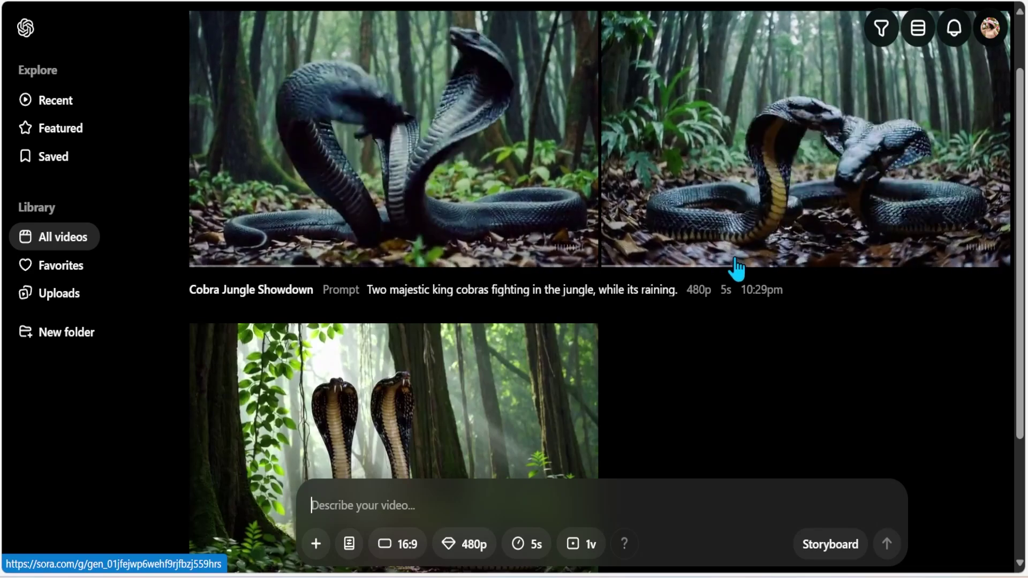
click(61, 265)
click(53, 241)
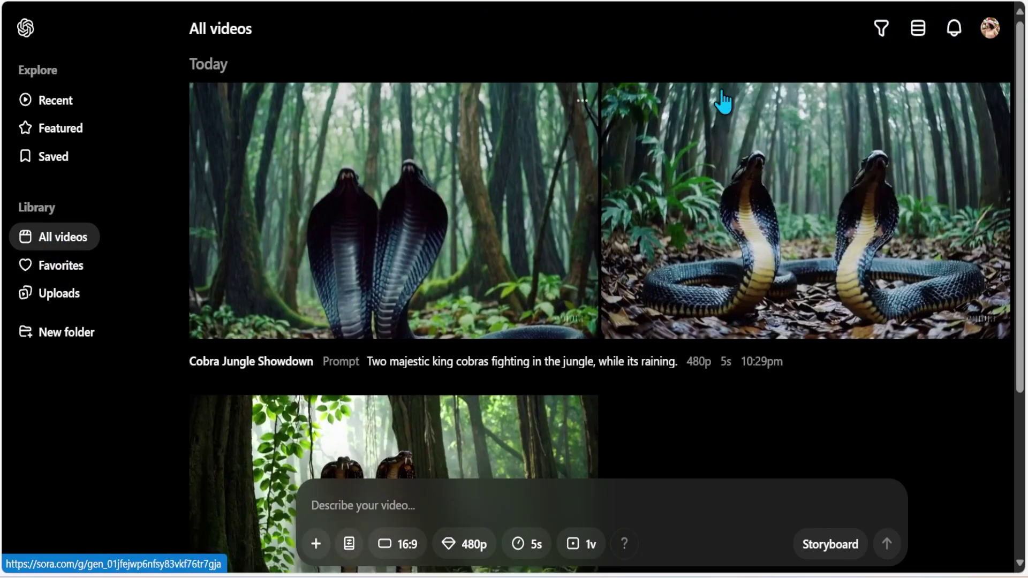
Open and close the account menu, then return to the Featured grid.
click(986, 30)
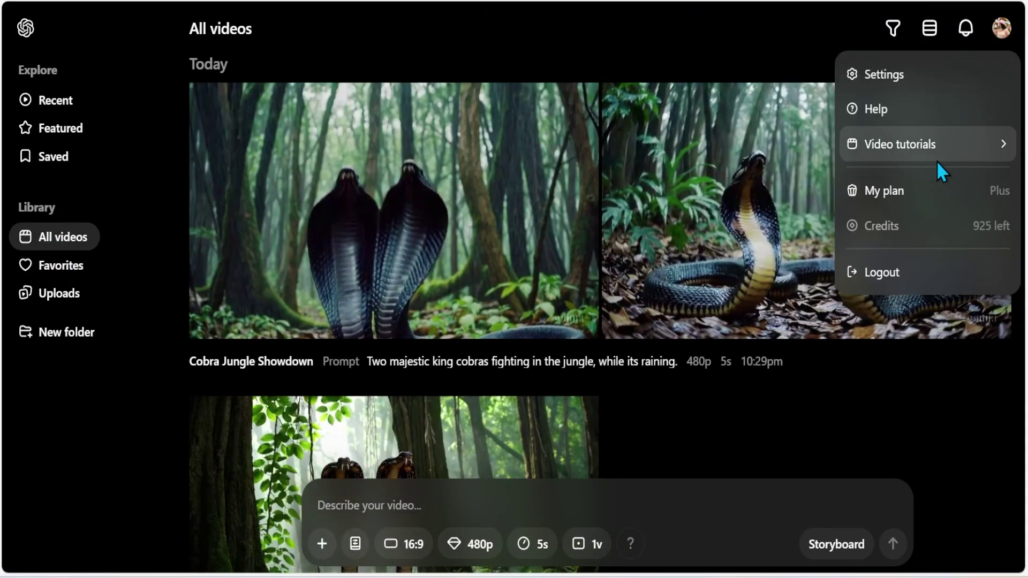
click(955, 433)
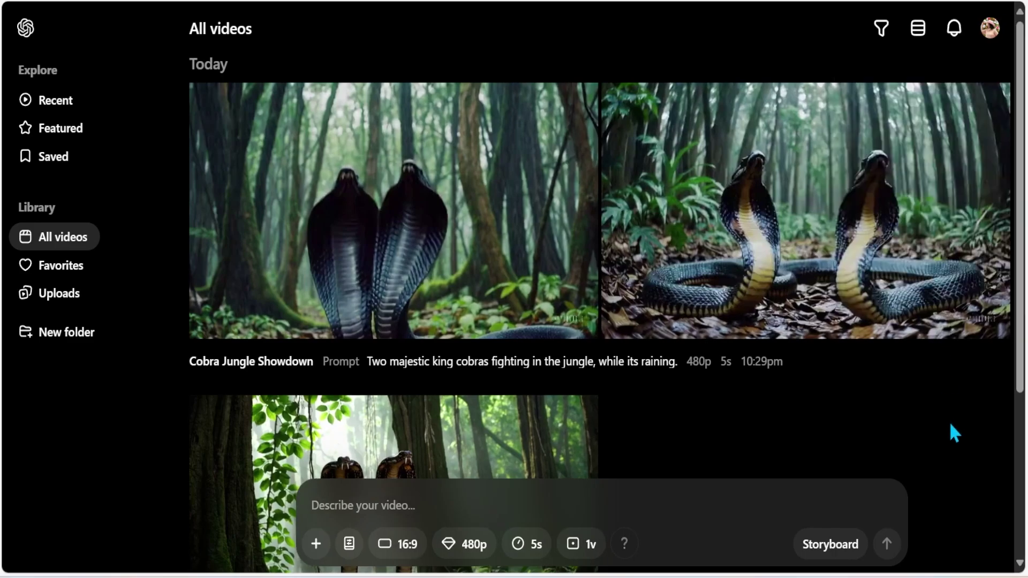
click(62, 131)
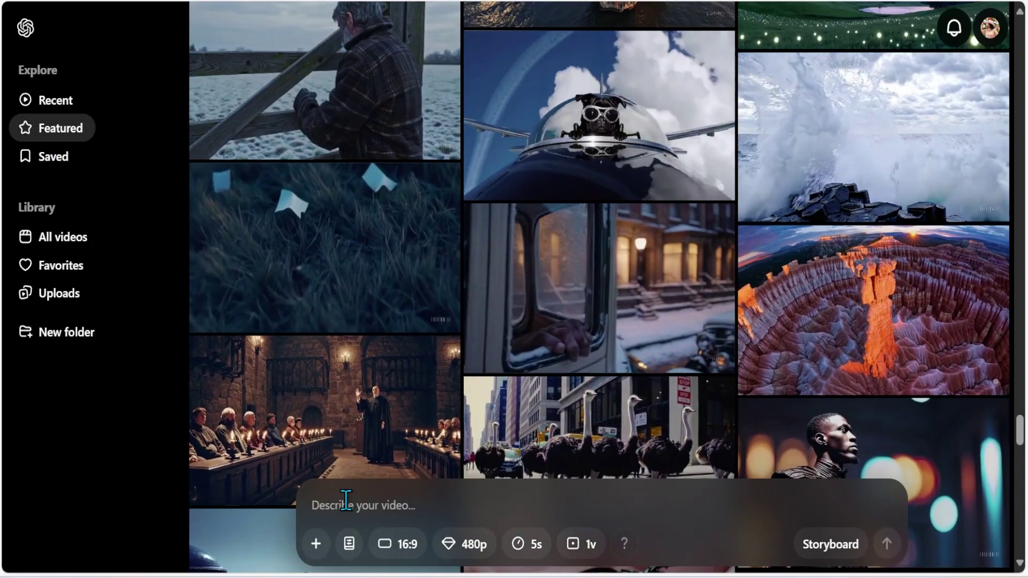
Paste the prompt 'Crocodile eating icecream on busy streets of newyork' and turn it into a storyboard.
click(345, 503)
text(Crocodile eating icecream on busy streets of newyork)
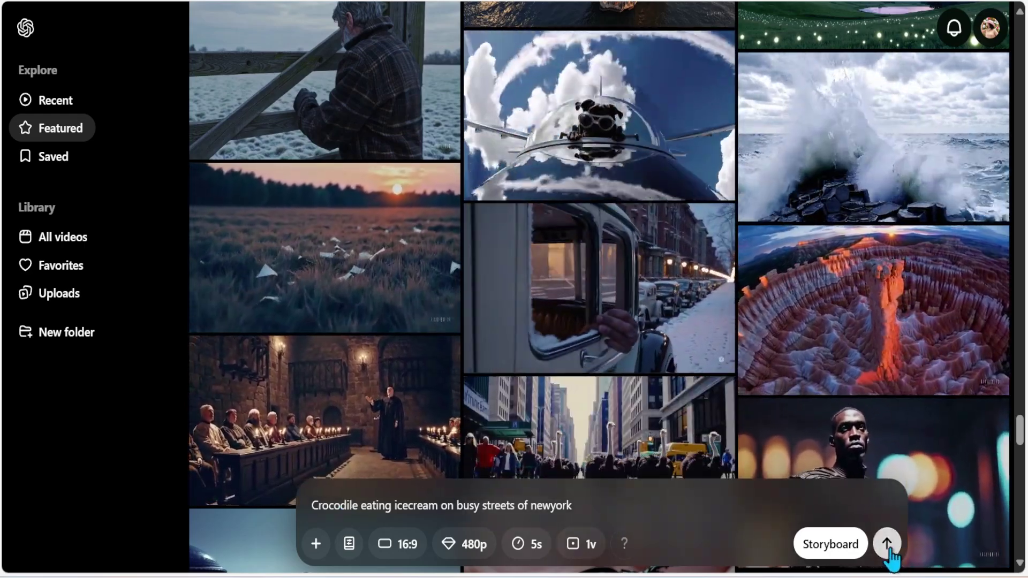
click(836, 546)
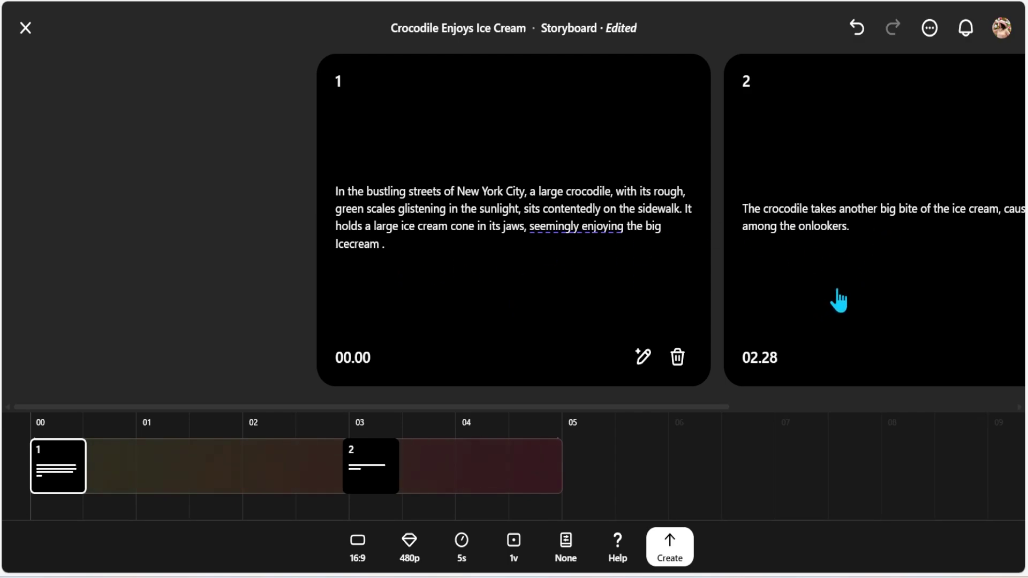
Trim scene 2 to 'The crocodile takes another big bite of the ice cream.' and create the video.
click(775, 304)
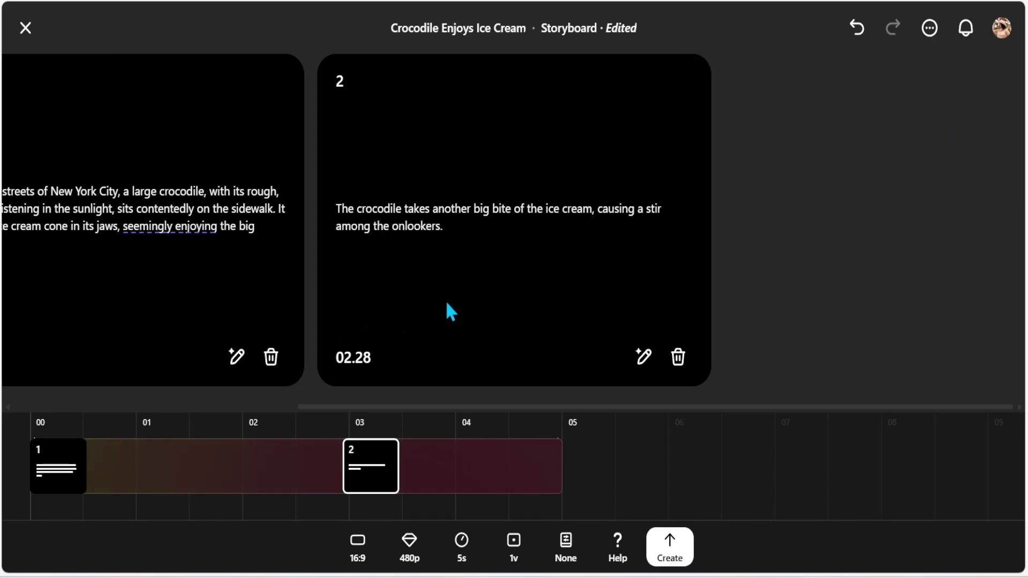
click(203, 324)
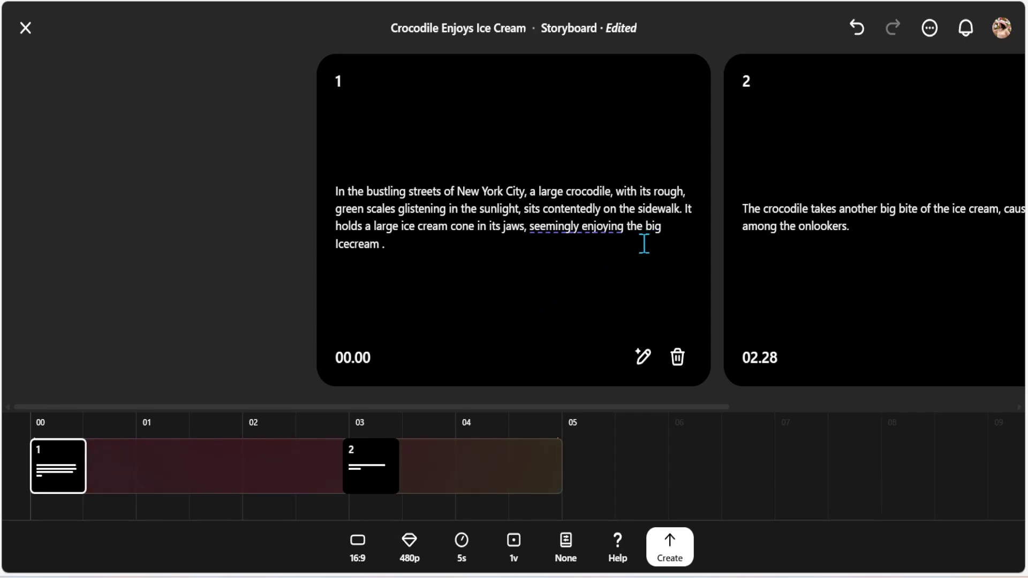
click(833, 276)
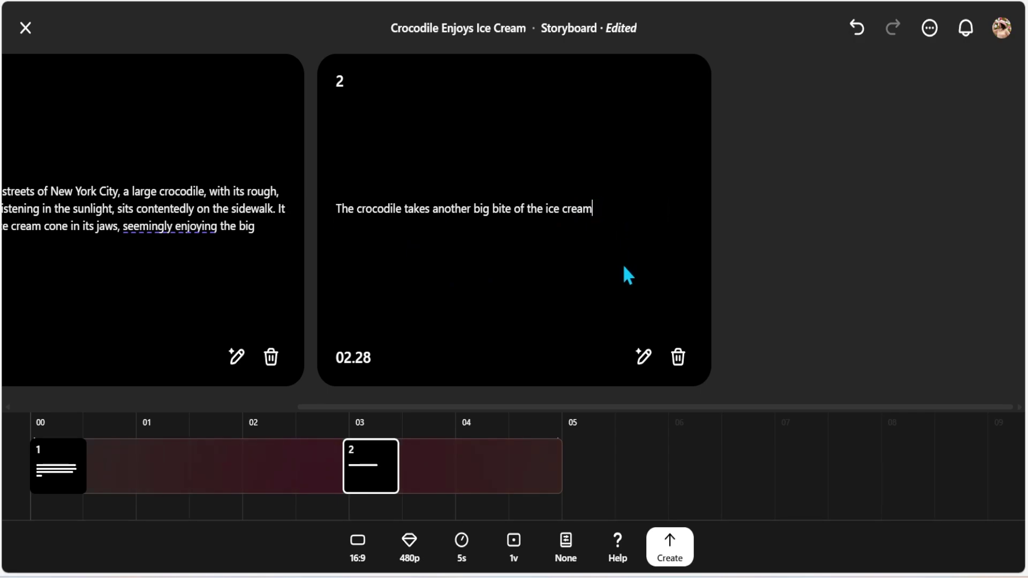
text(.)
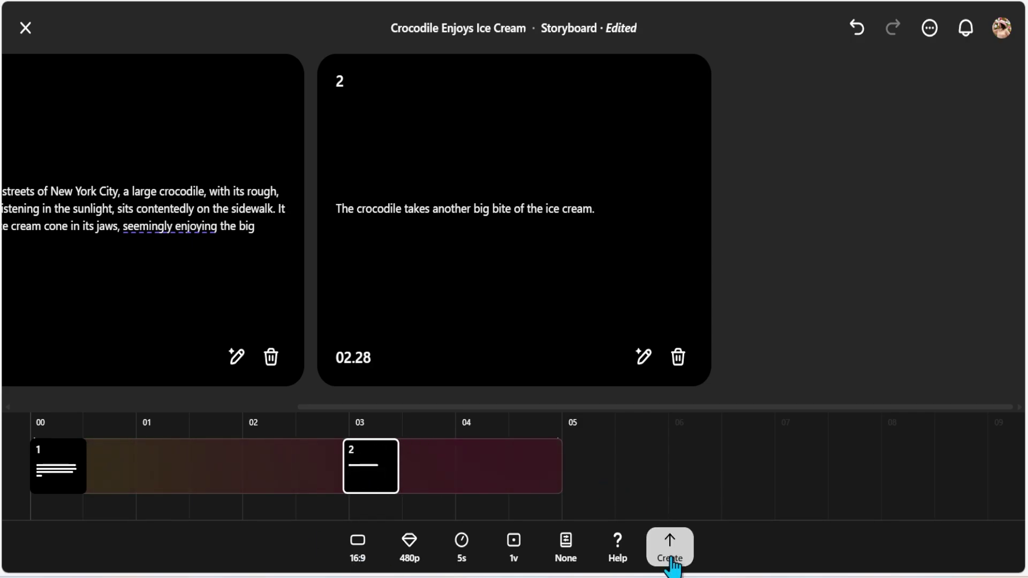
click(671, 562)
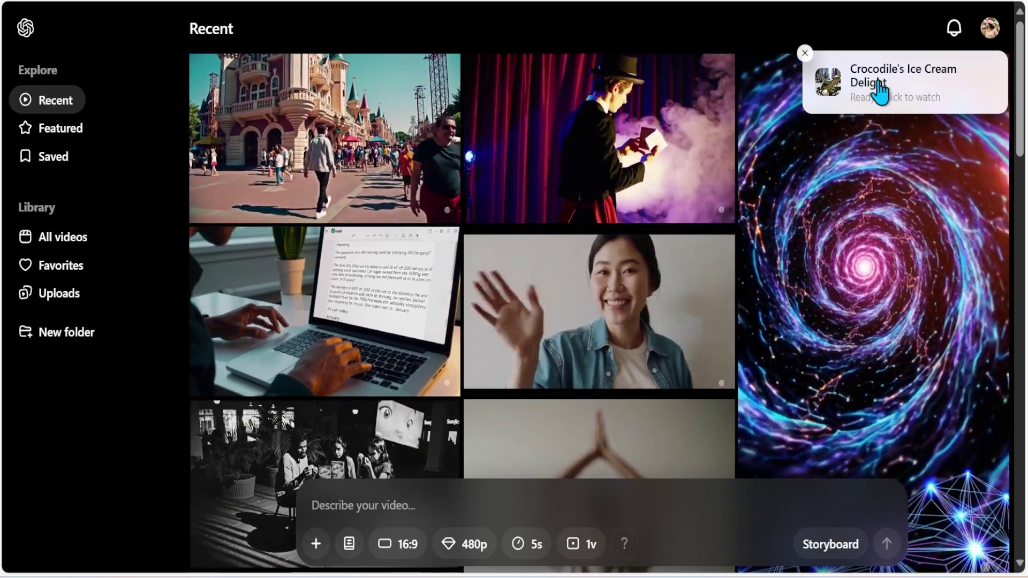
Open and play the finished Crocodile's Ice Cream Delight video.
click(882, 92)
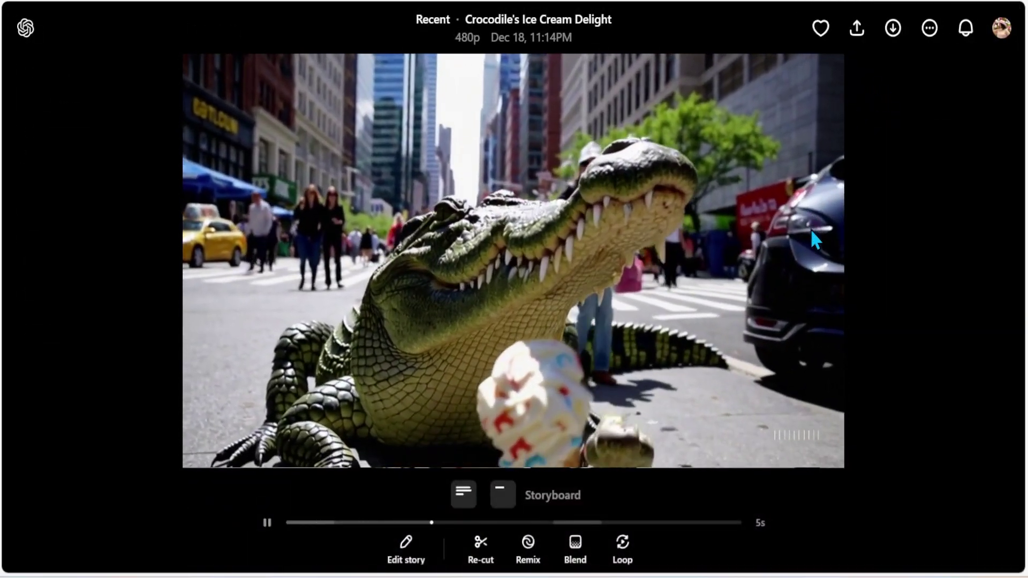